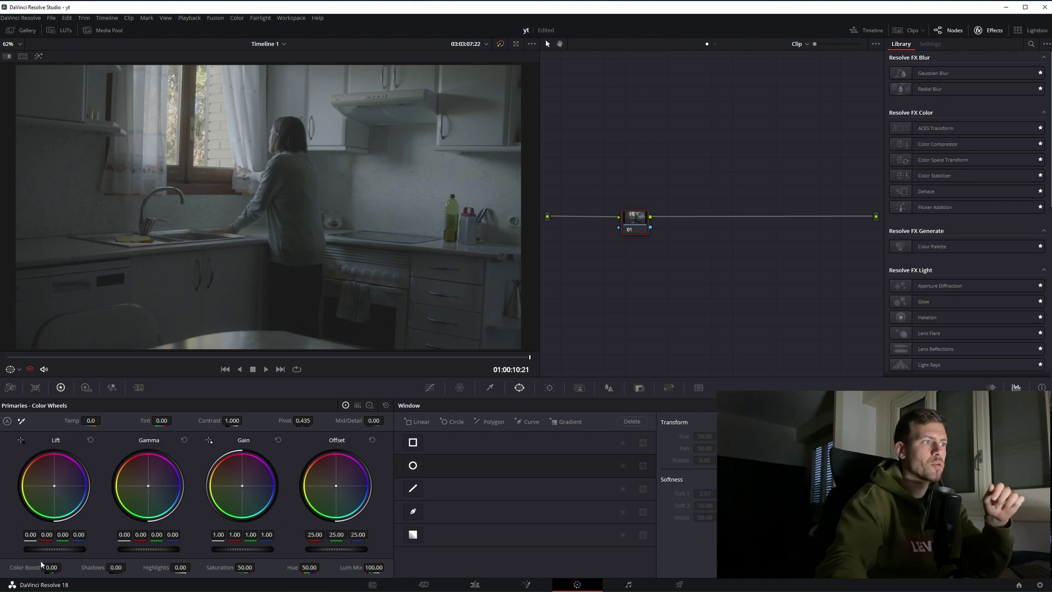
- Bring up the Instagram direct-message thread about custom Power Windows shapes over Resolve
key("alt+Tab")
scroll(550, 213, "up", 3)
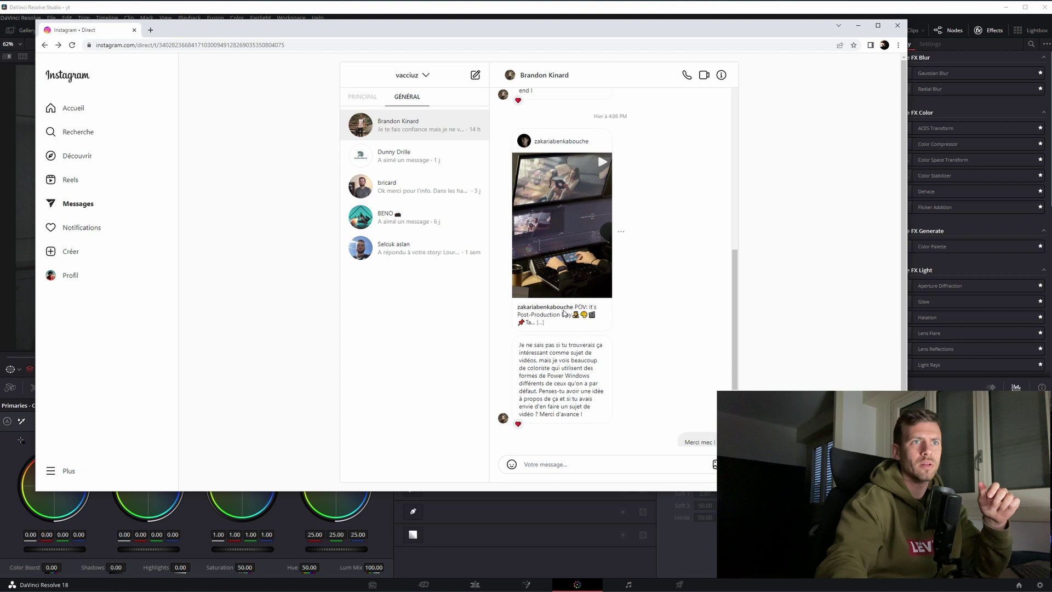
- View the shared Instagram video post, then minimize the browser to return to Resolve
left_click(575, 257)
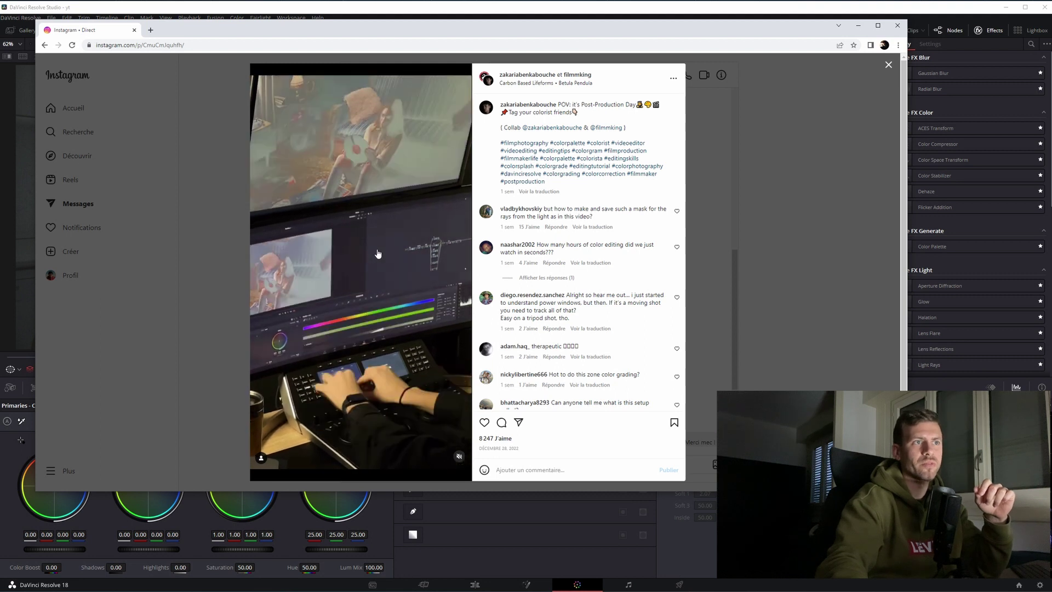
left_click(858, 28)
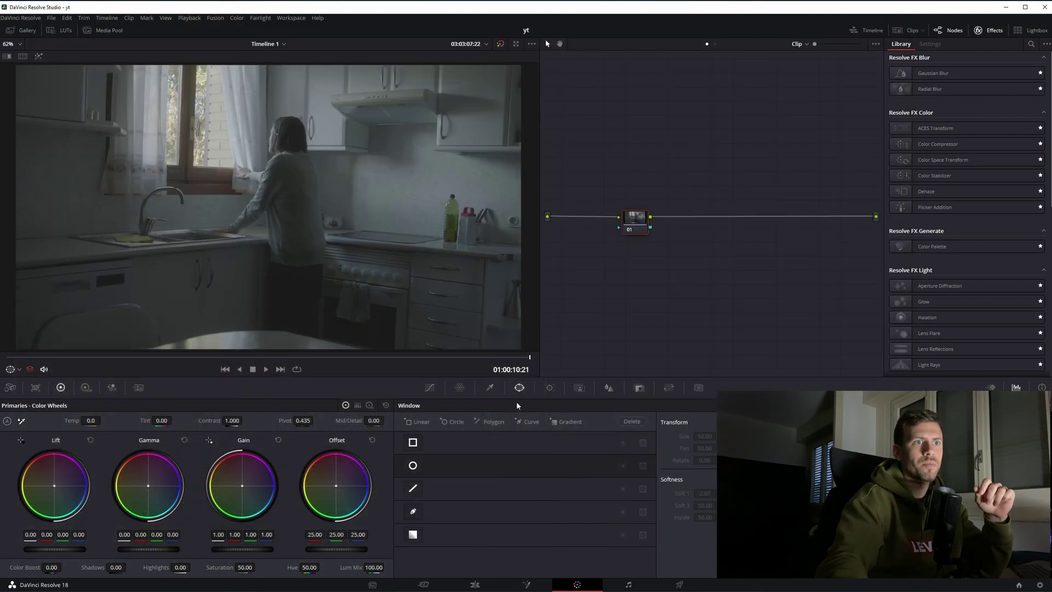
left_click(413, 512)
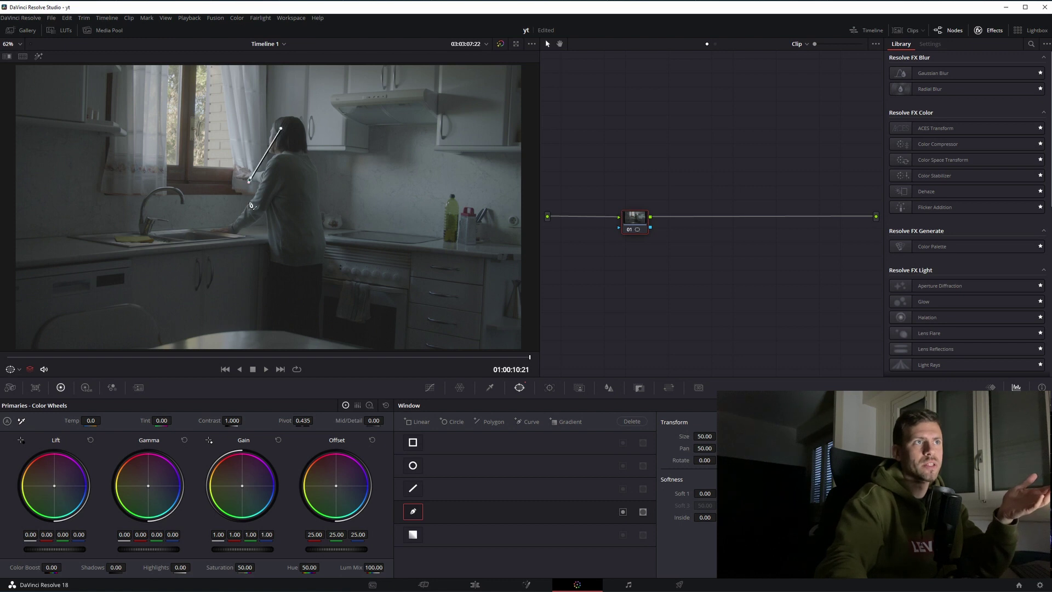
left_click(365, 230)
left_click(282, 129)
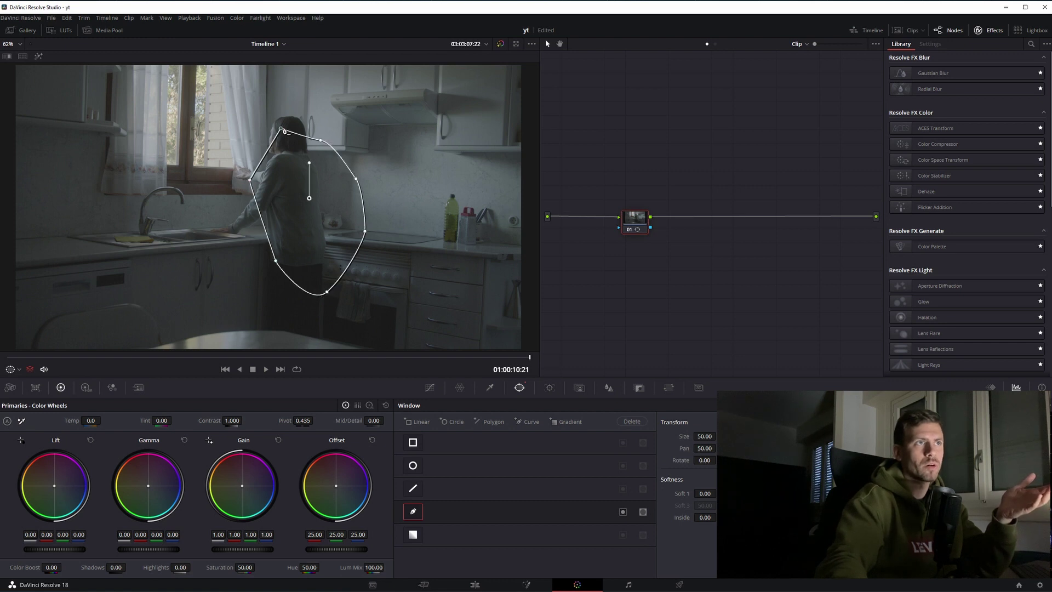
left_click_drag(339, 241, 330, 229)
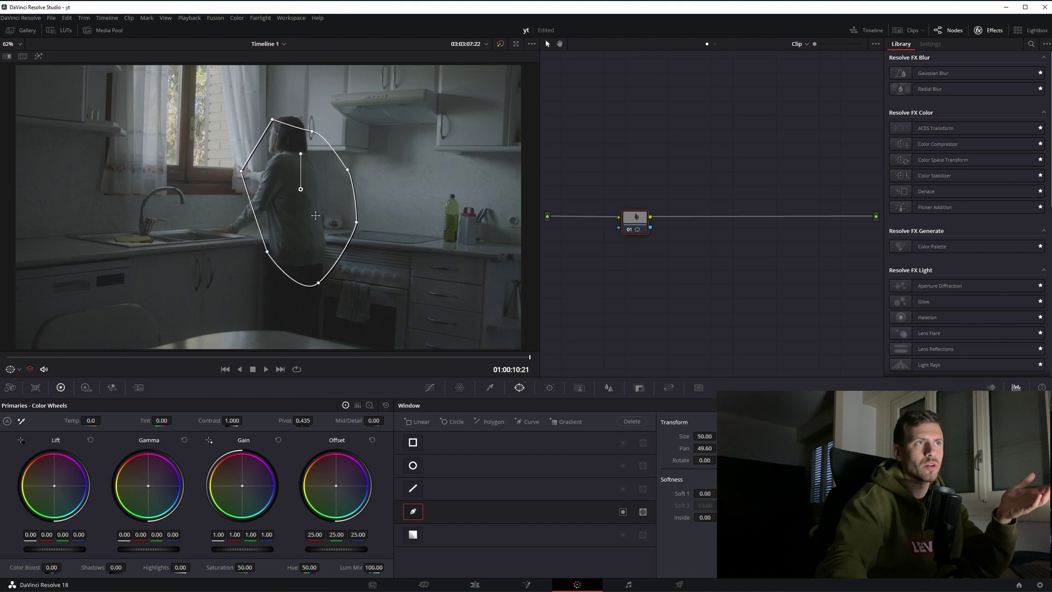
key("Delete")
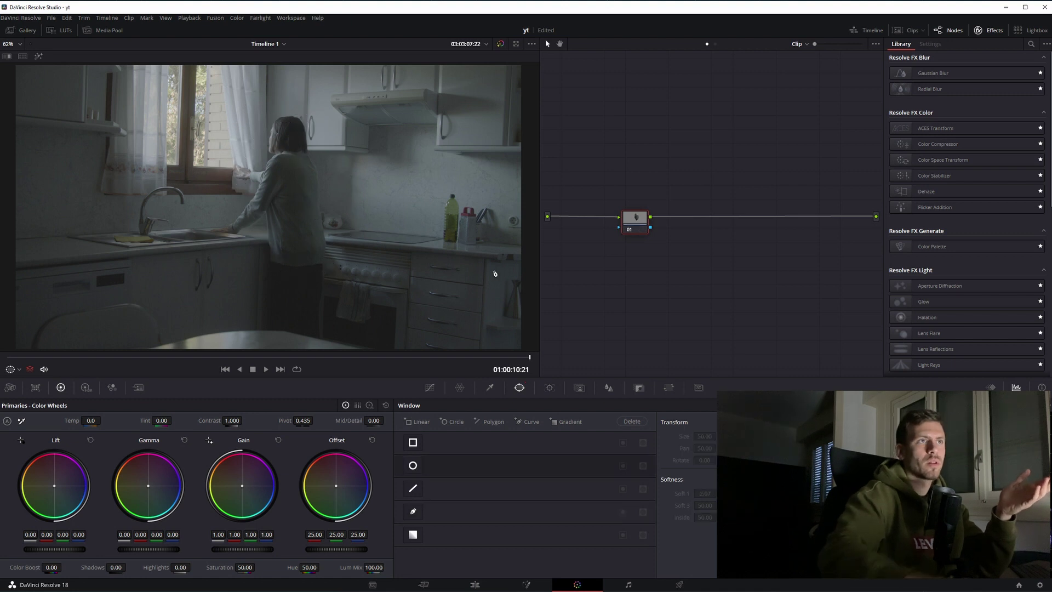
scroll(336, 206, "down", 1)
scroll(336, 206, "up", 1)
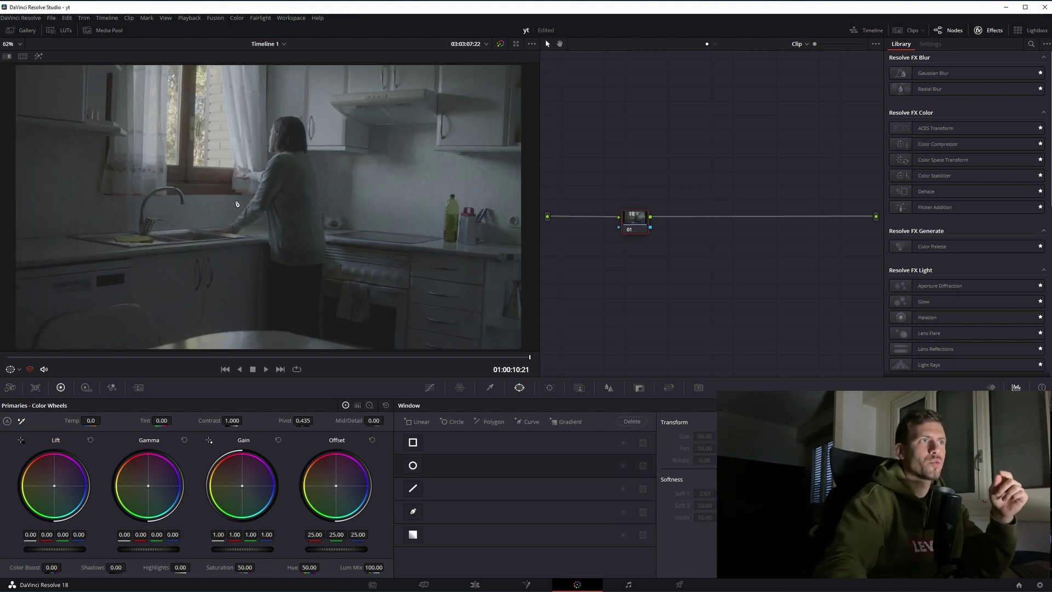
left_click_drag(636, 231, 627, 231)
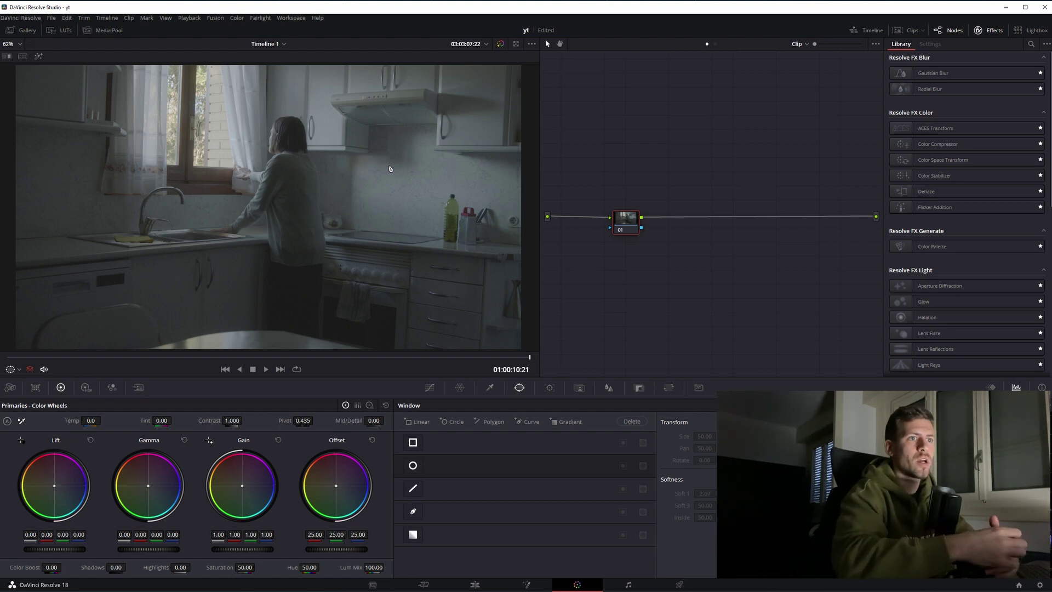
left_click(414, 468)
left_click_drag(332, 223, 328, 221)
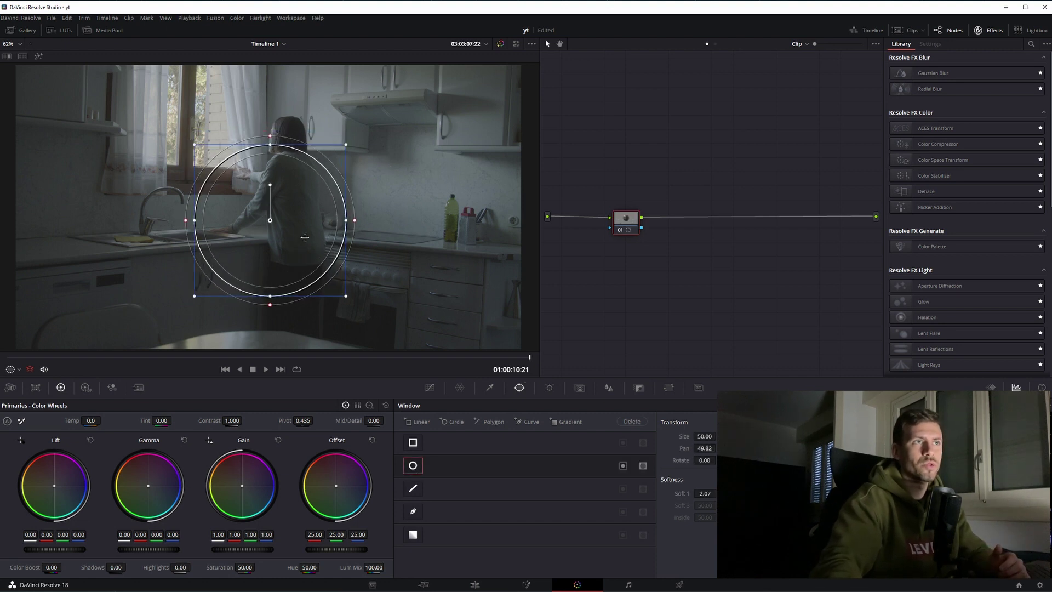
scroll(328, 222, "down", 2)
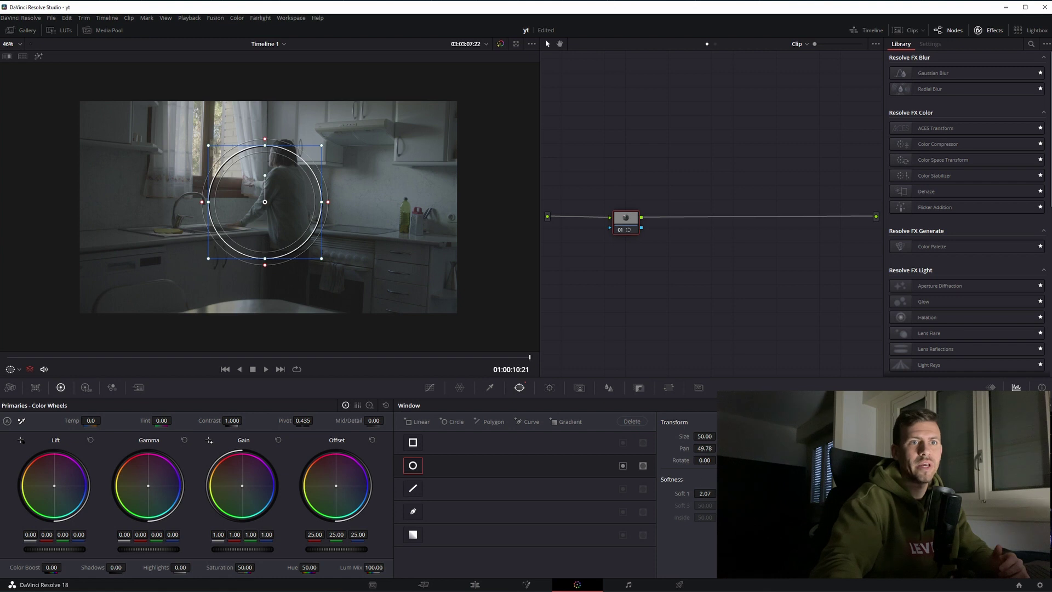
left_click_drag(328, 202, 532, 202)
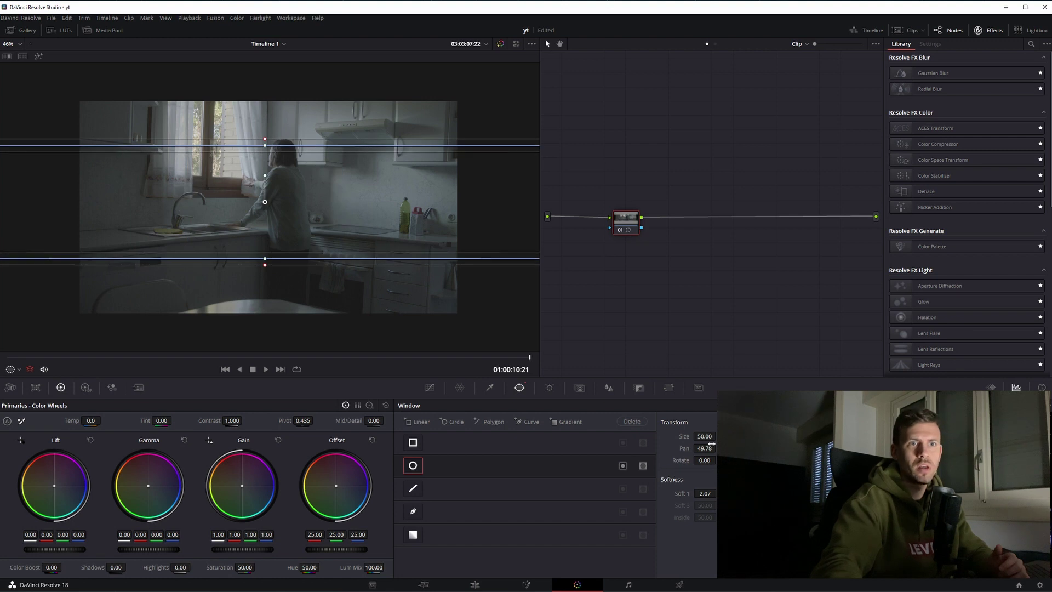
left_click_drag(265, 202, 316, 270)
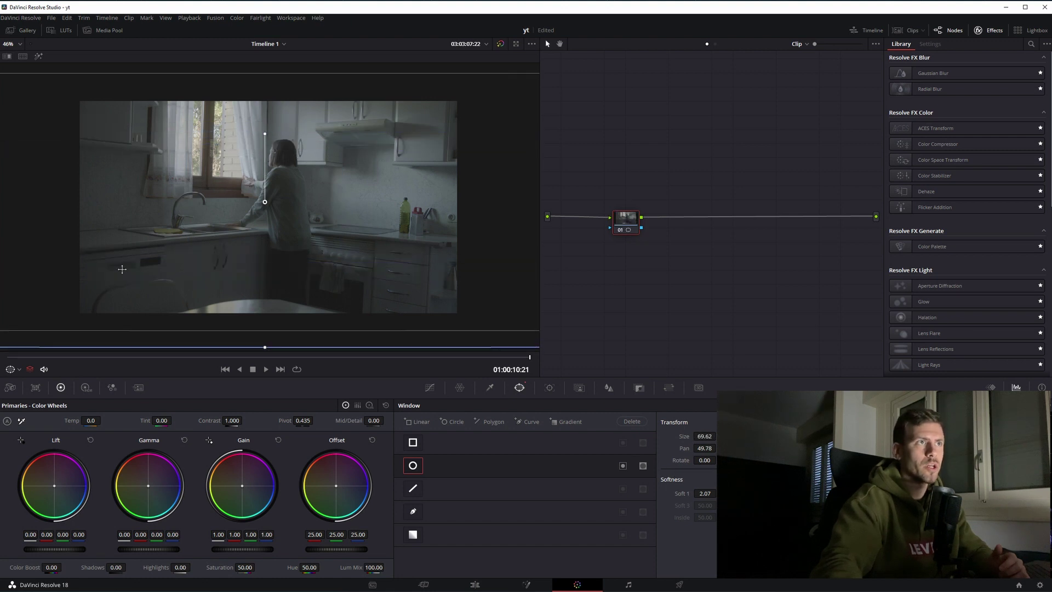
mouse_move(312, 233)
left_mouse_down()
mouse_move(246, 286)
mouse_move(447, 350)
left_mouse_up()
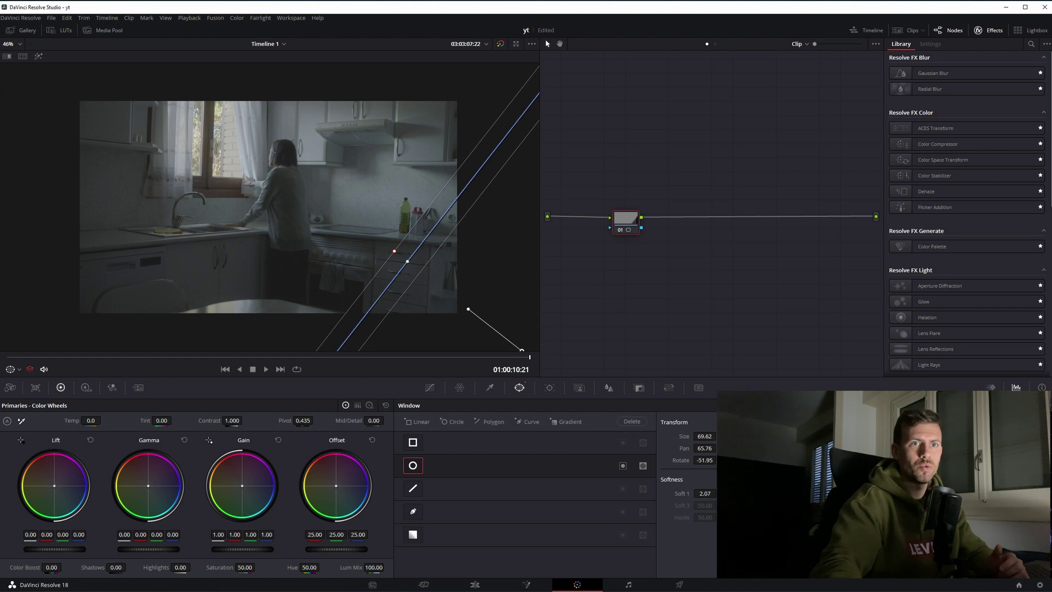
left_click_drag(393, 251, 400, 370)
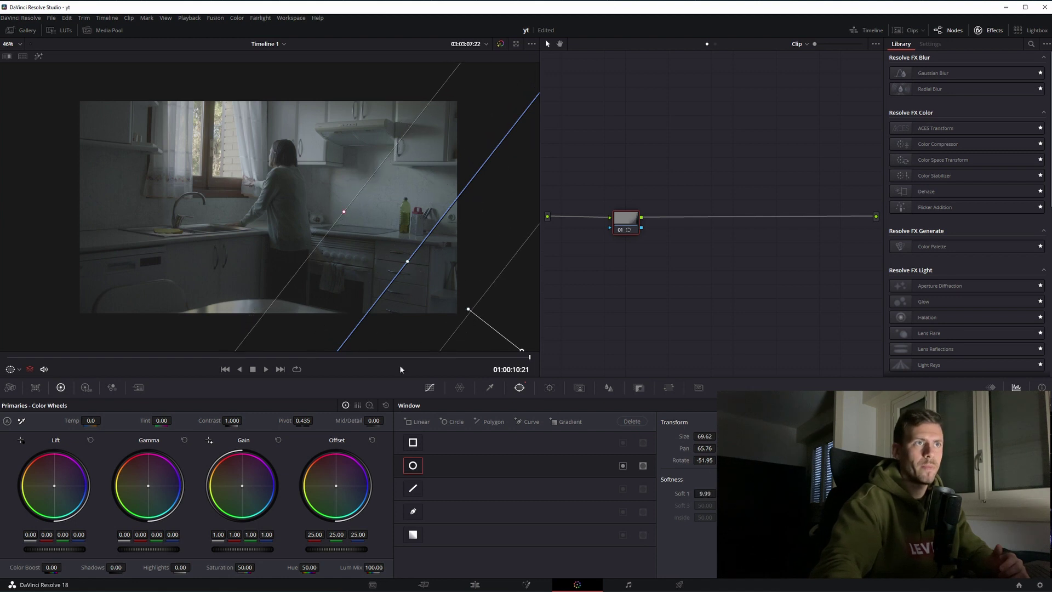
left_click(466, 253)
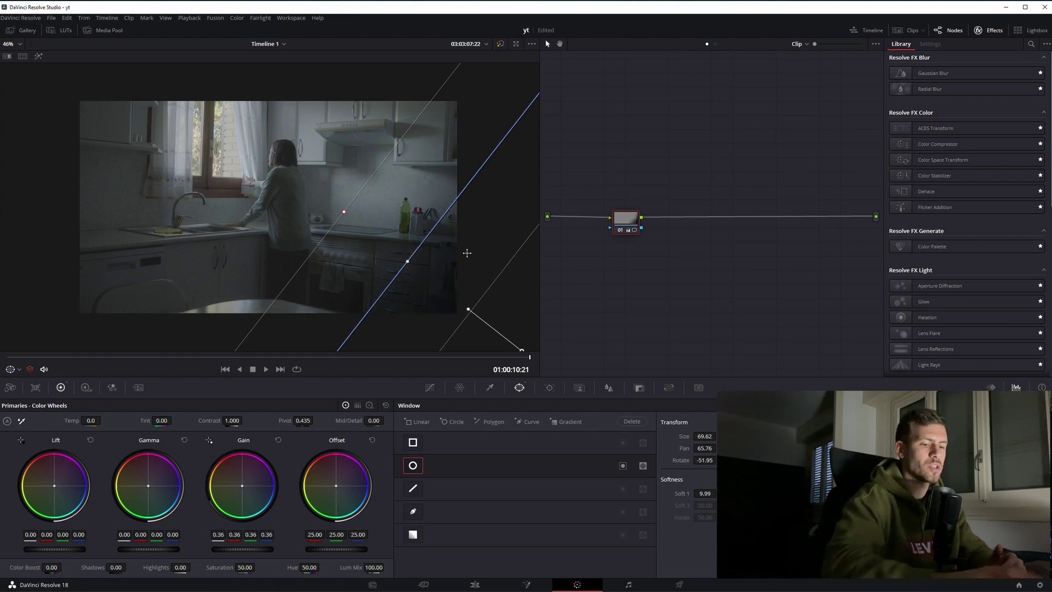
key("ctrl+Home")
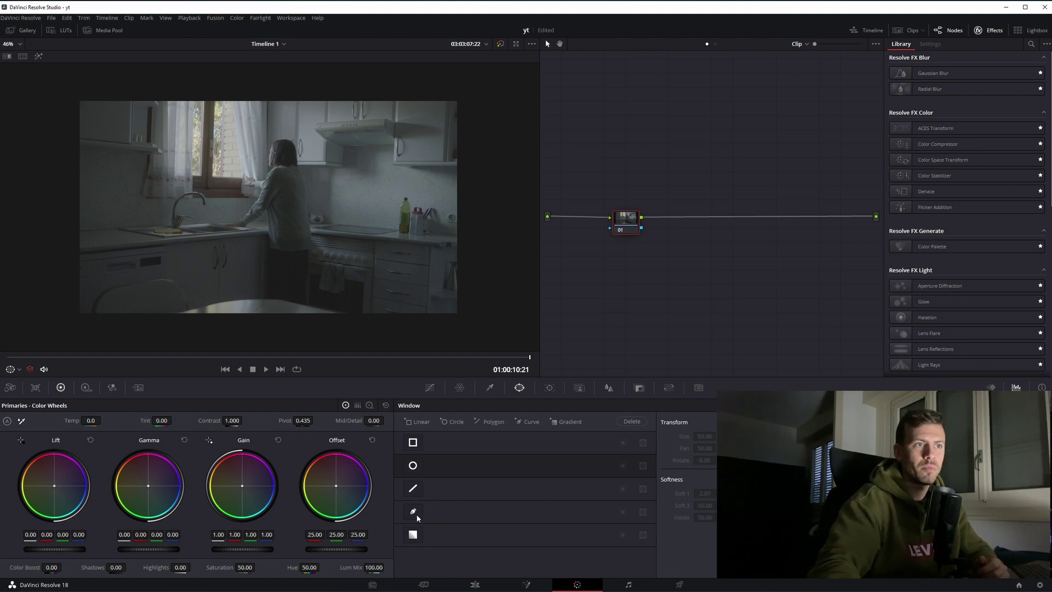
- Extend the node graph with three serial nodes and parallel nodes 03 and 04 after node 01
left_click_drag(636, 226, 629, 224)
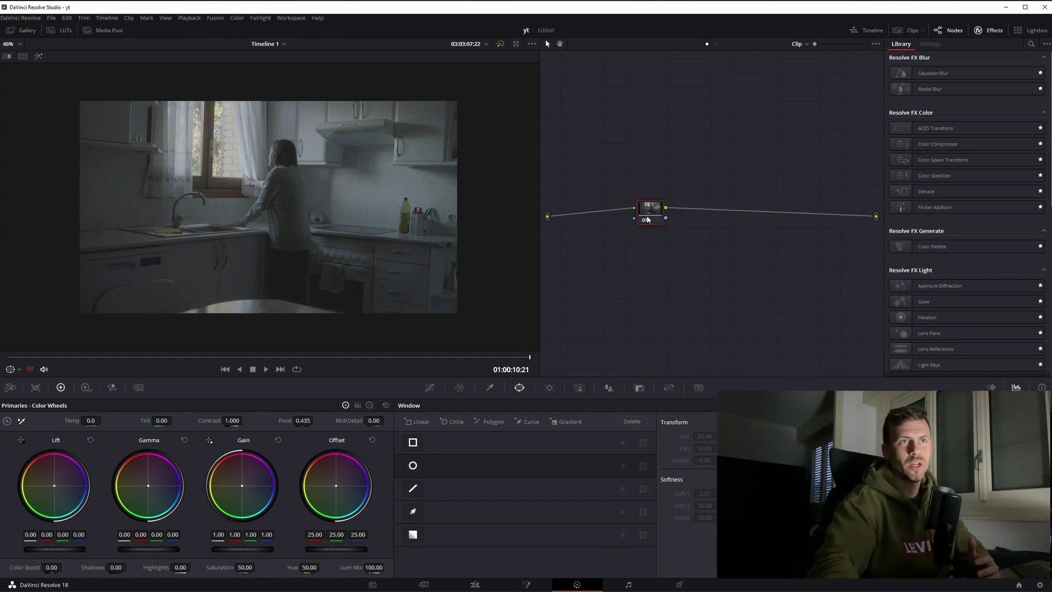
key("alt+s")
key("alt+s")
key("alt+s")
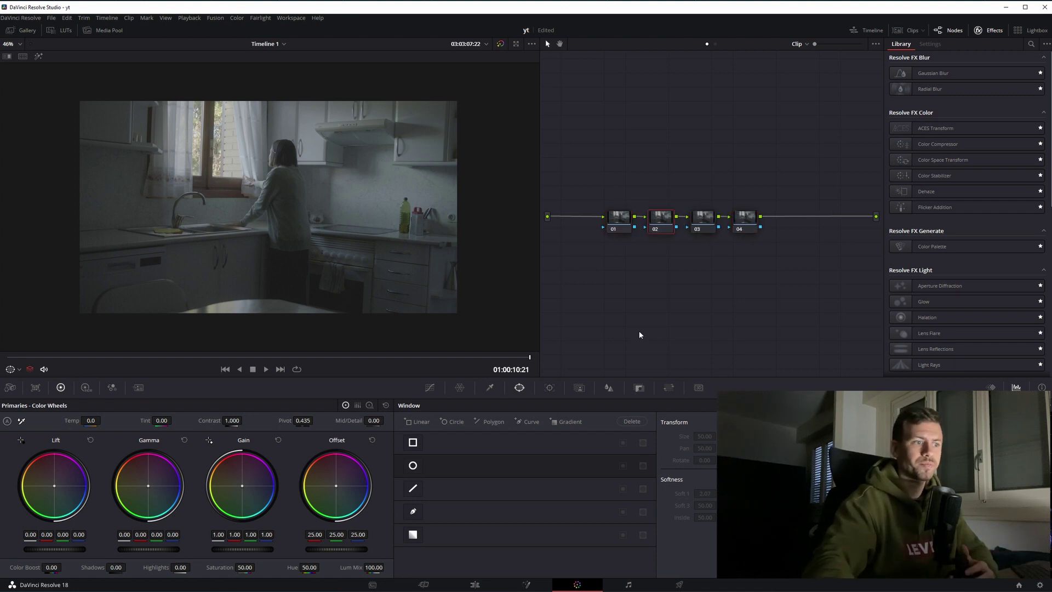
key("alt+p")
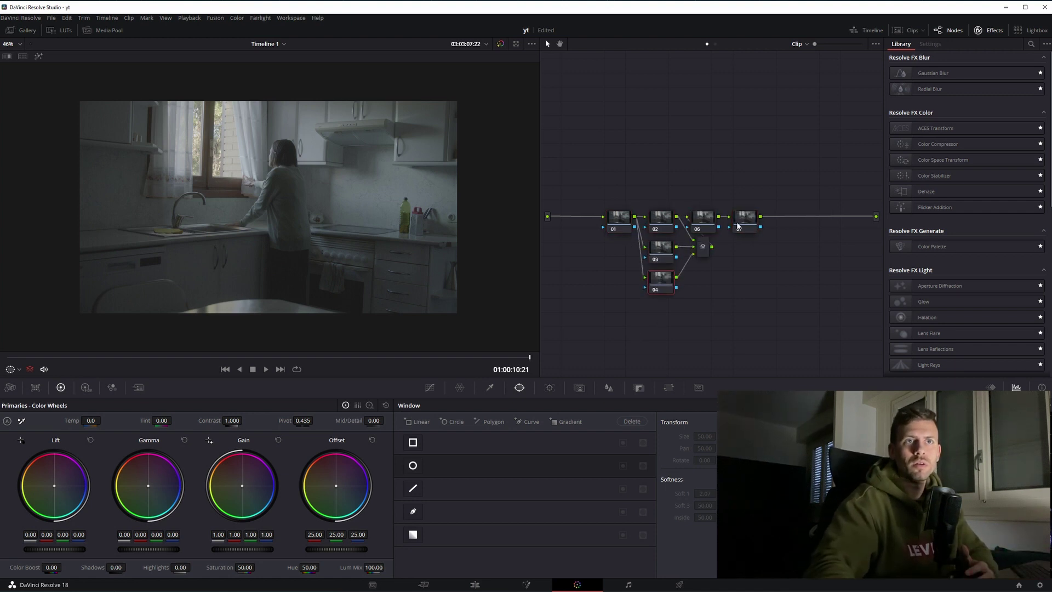
- Apply Color Space Transform to node 07 with ARRI Wide Gamut 3 and ARRI LogC3 input
left_click_drag(964, 160, 745, 219)
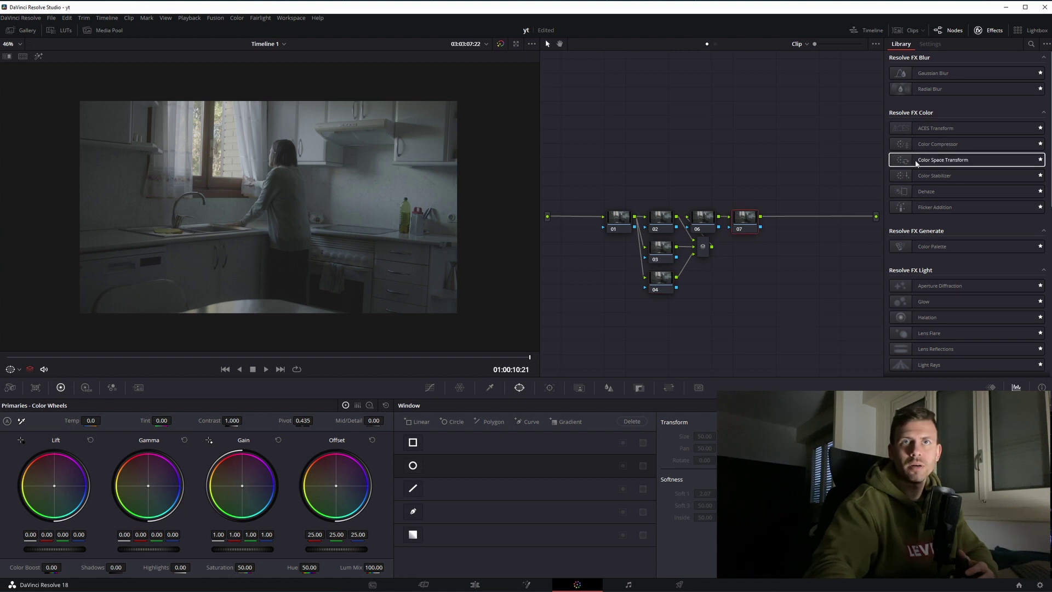
left_click(957, 83)
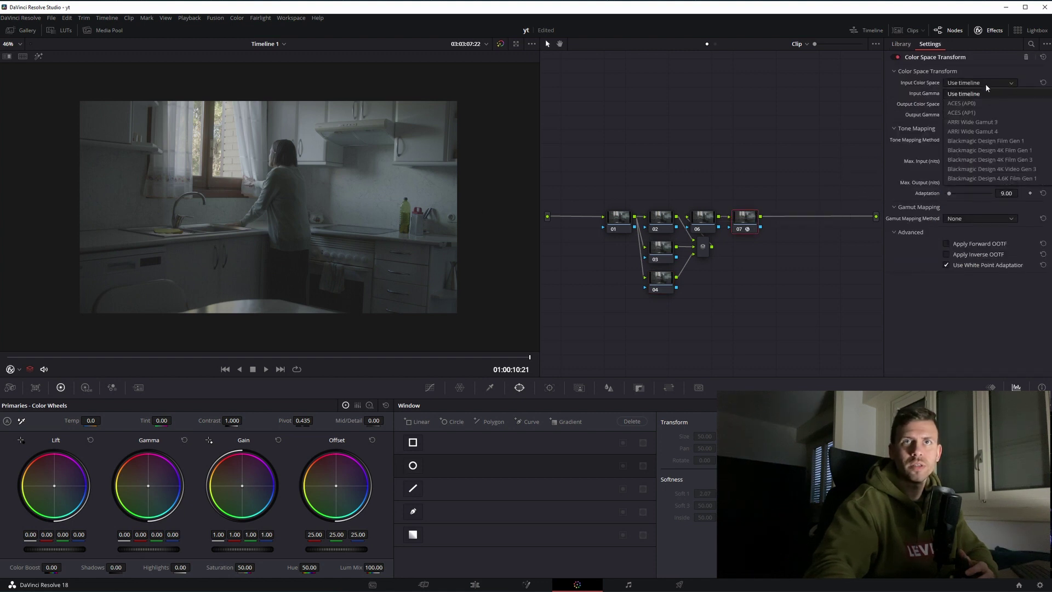
left_click(986, 127)
left_click(981, 93)
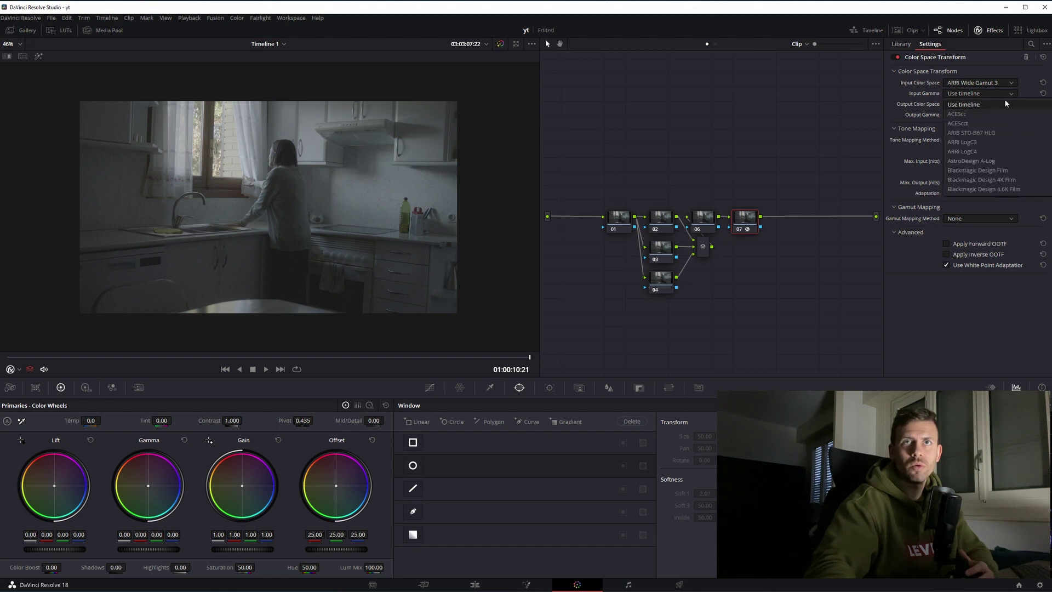
left_click(985, 142)
- Set the transform output to Rec.709, Gamma 2.4, Luminance Mapping and Saturation Compression
left_click(999, 104)
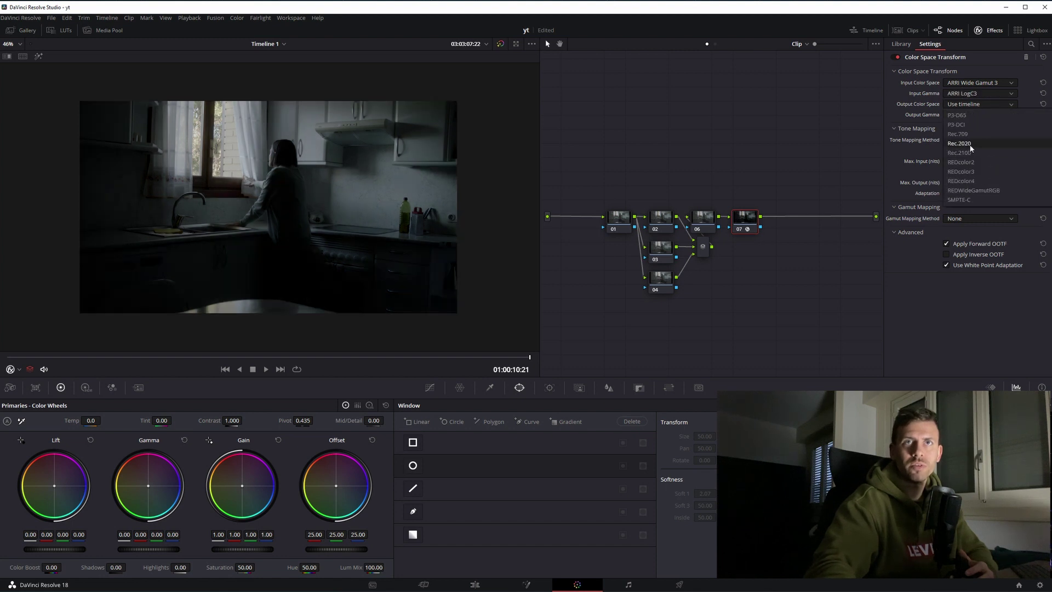
left_click(961, 134)
left_click(994, 114)
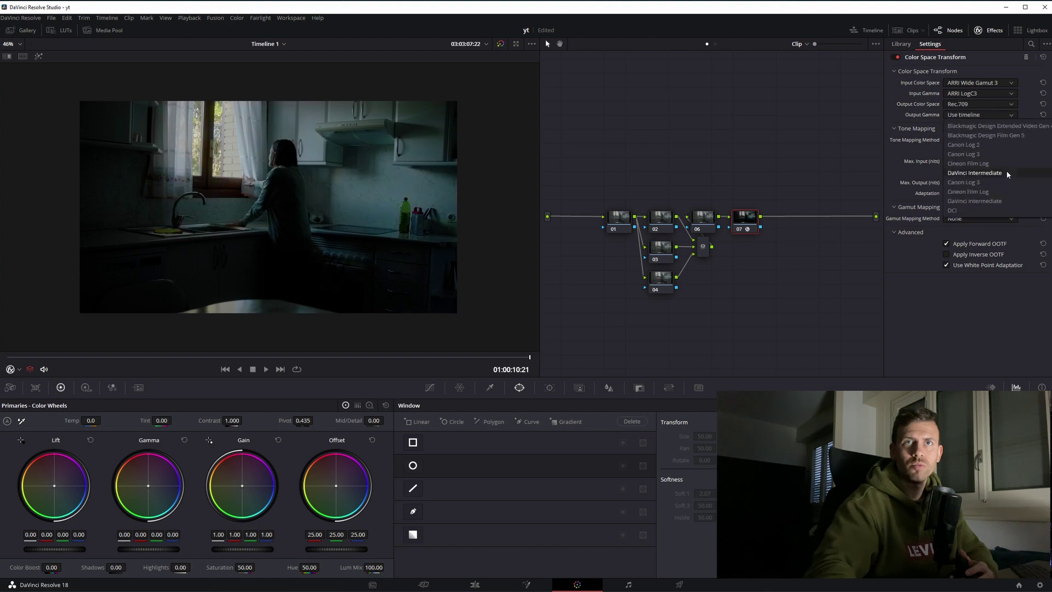
scroll(1006, 174, "down", 3)
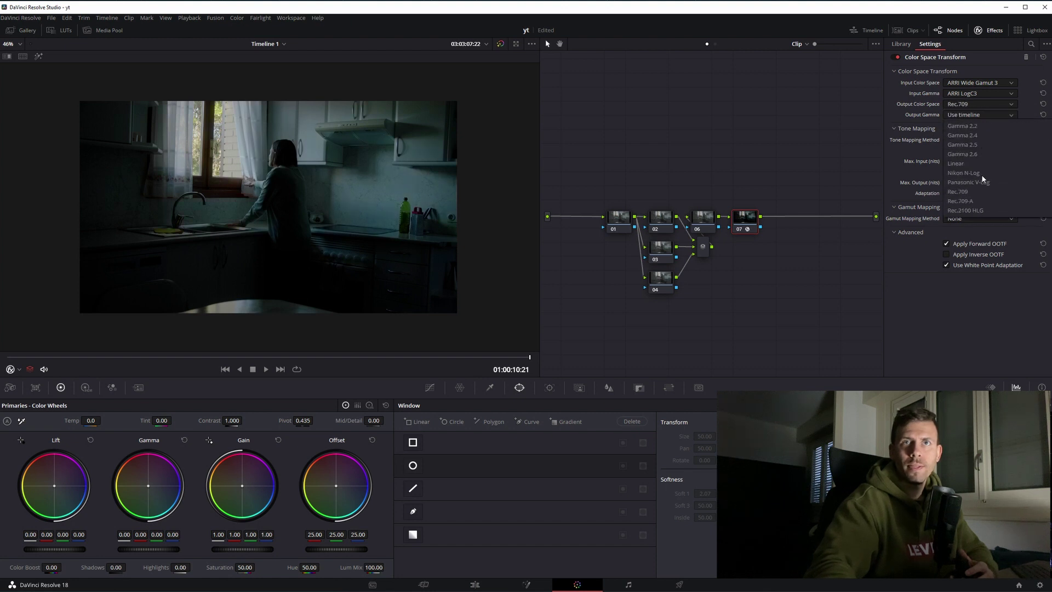
left_click(983, 136)
left_click(1007, 141)
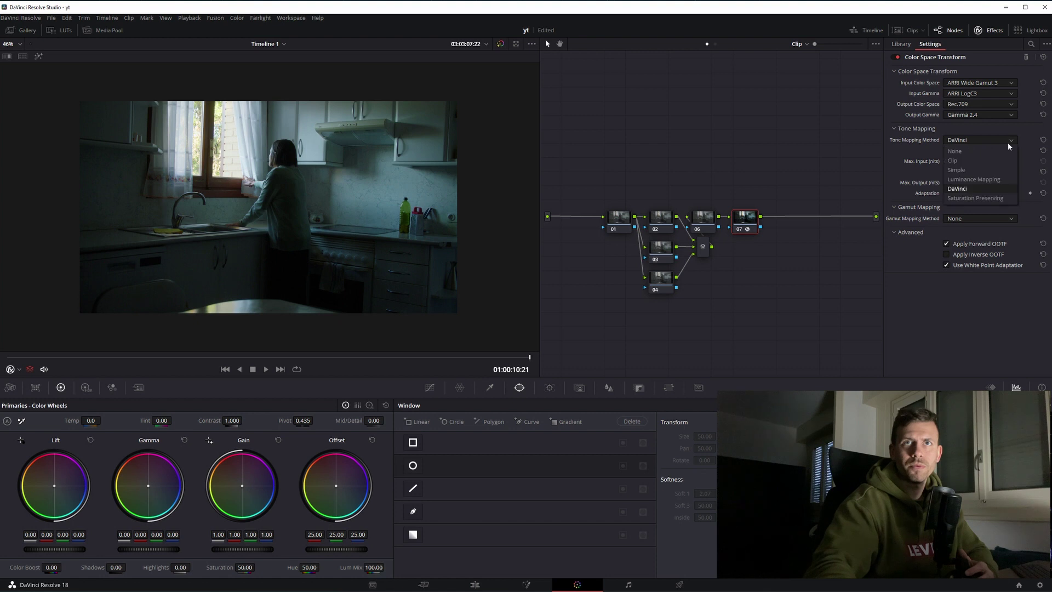
left_click(974, 179)
left_click(985, 240)
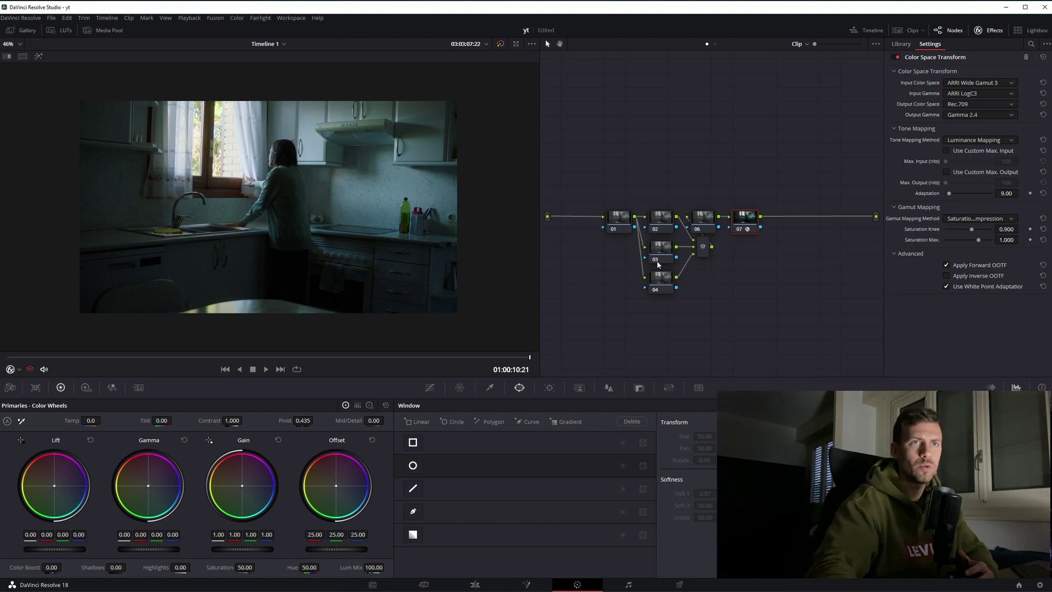
left_click(614, 223)
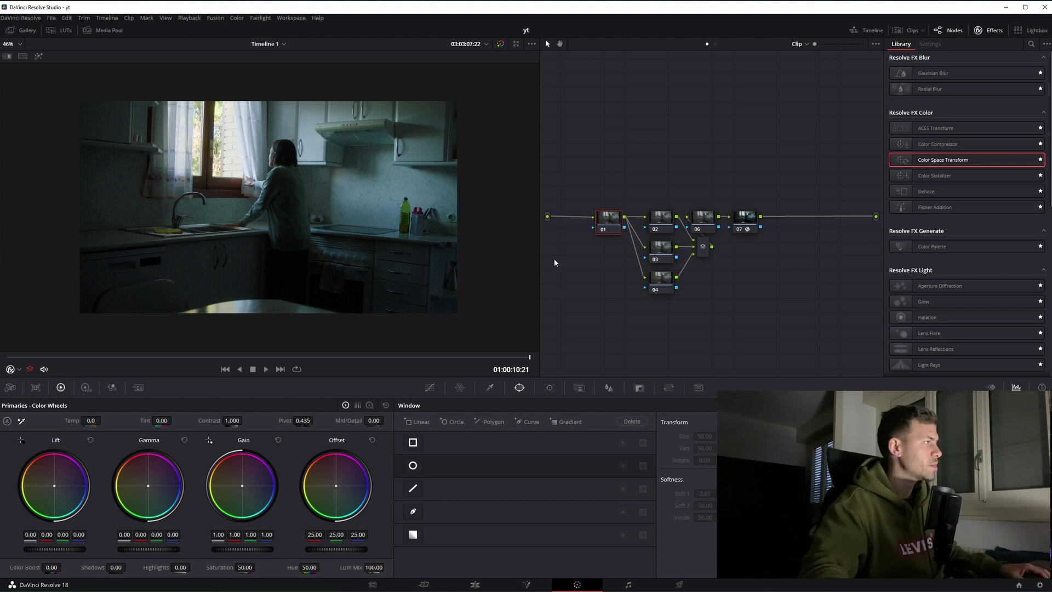
- Pull green out of node 01's Offset wheel to read 28.00 / 26.00 / 28.00
left_click_drag(336, 492, 337, 492)
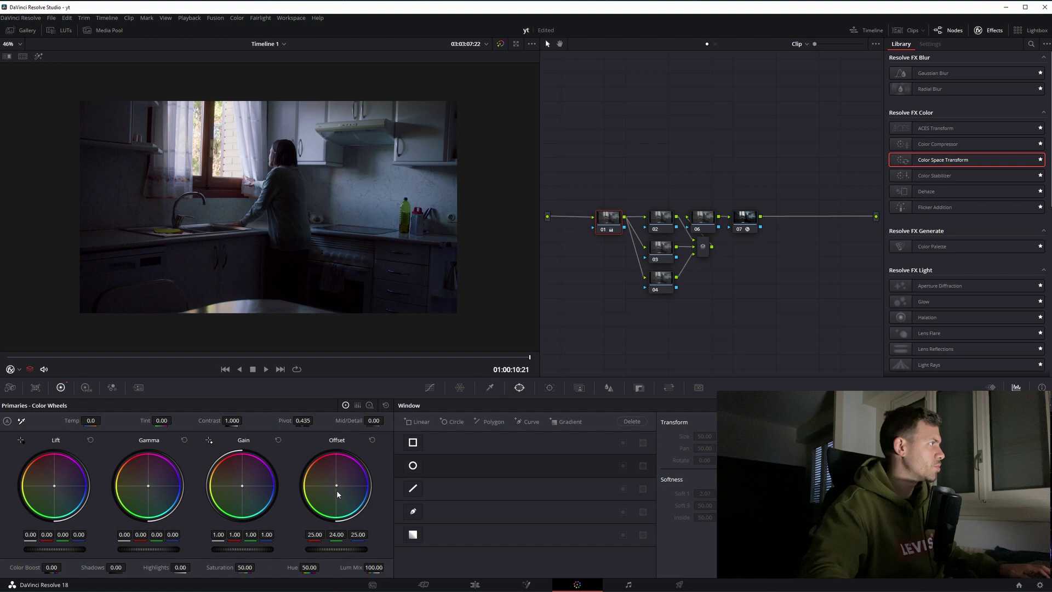
left_click_drag(338, 494, 344, 487)
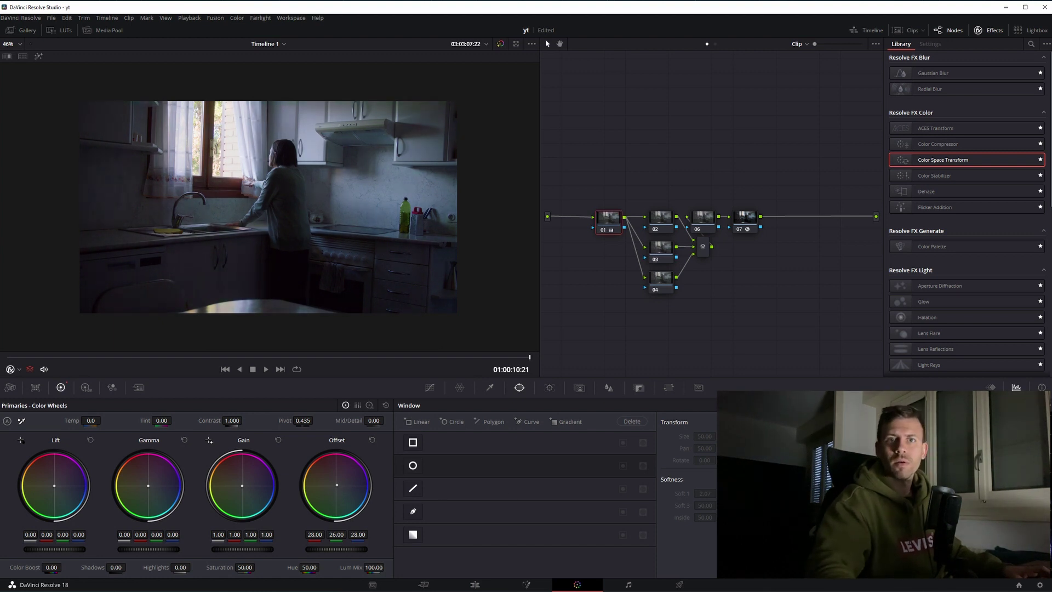
- Open the scopes, switch primaries to Log Wheels, compare with node 01 bypassed, then close the scopes
key("ctrl+shift+w")
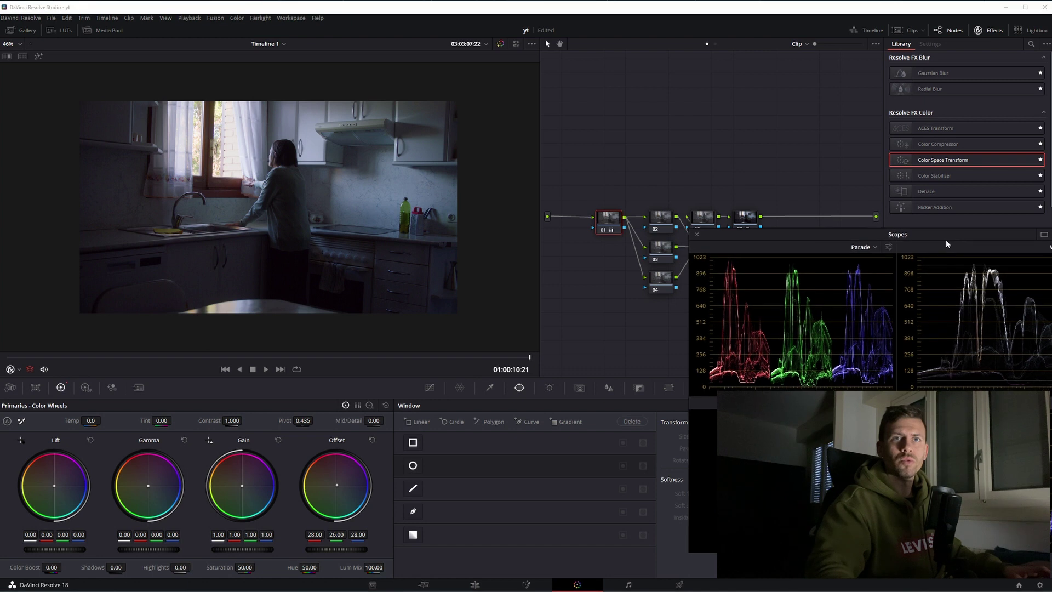
left_click_drag(945, 239, 603, 262)
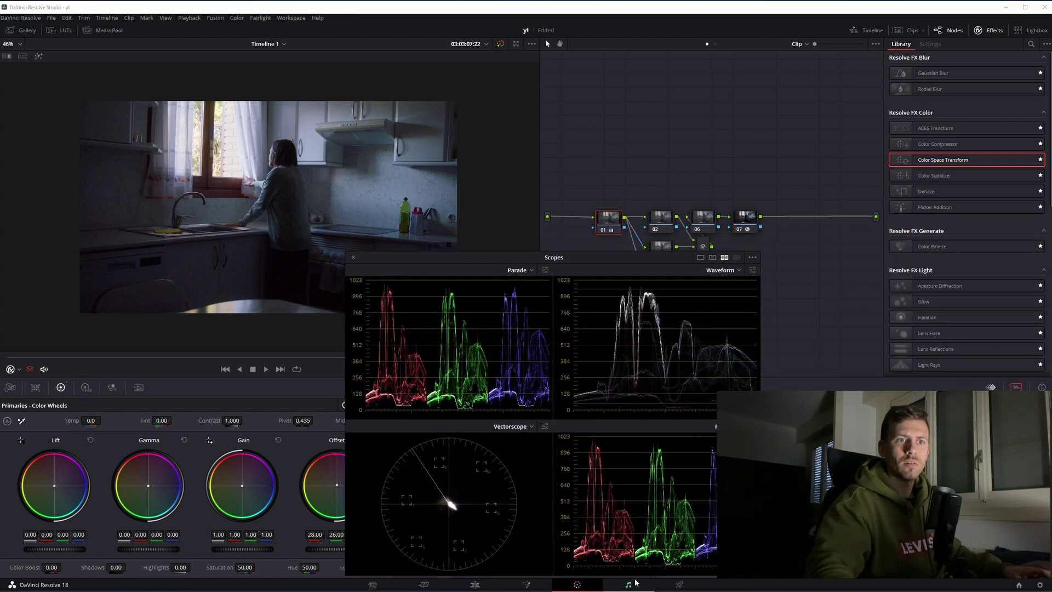
key("alt+l")
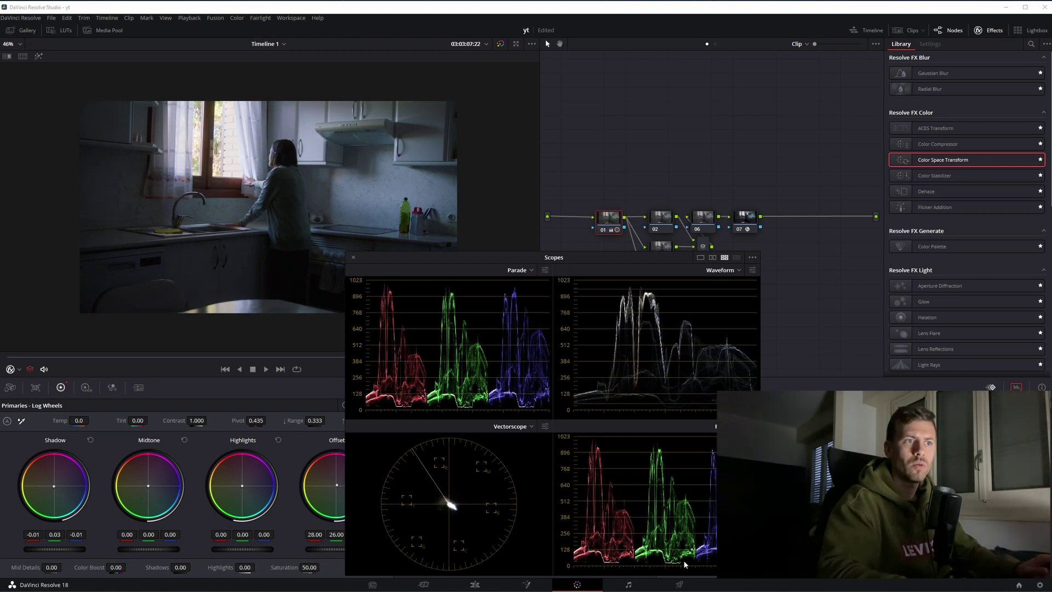
key("ctrl+d")
key("ctrl+d")
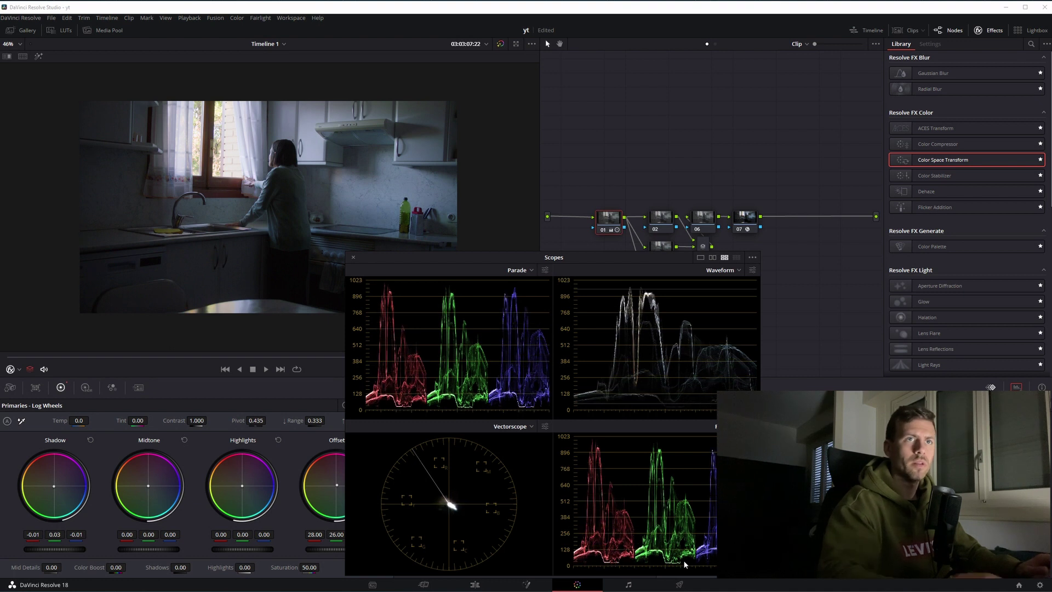
left_click(354, 258)
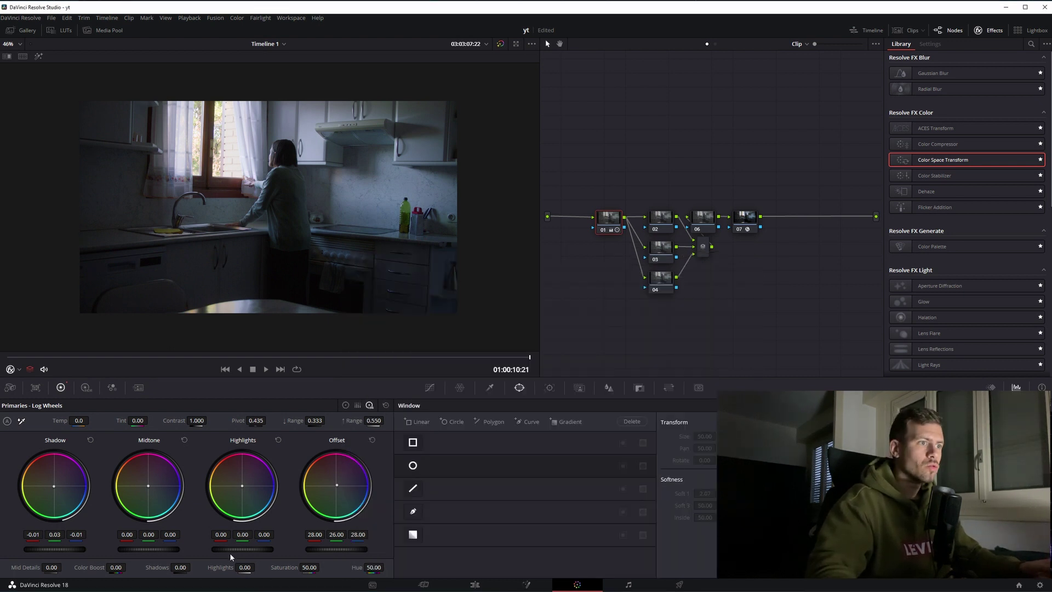
- Raise node 01's Shadows to about 12, shift nodes 06 and 07 right, and add a curve window to node 02
left_click(346, 406)
left_click_drag(91, 567, 129, 567)
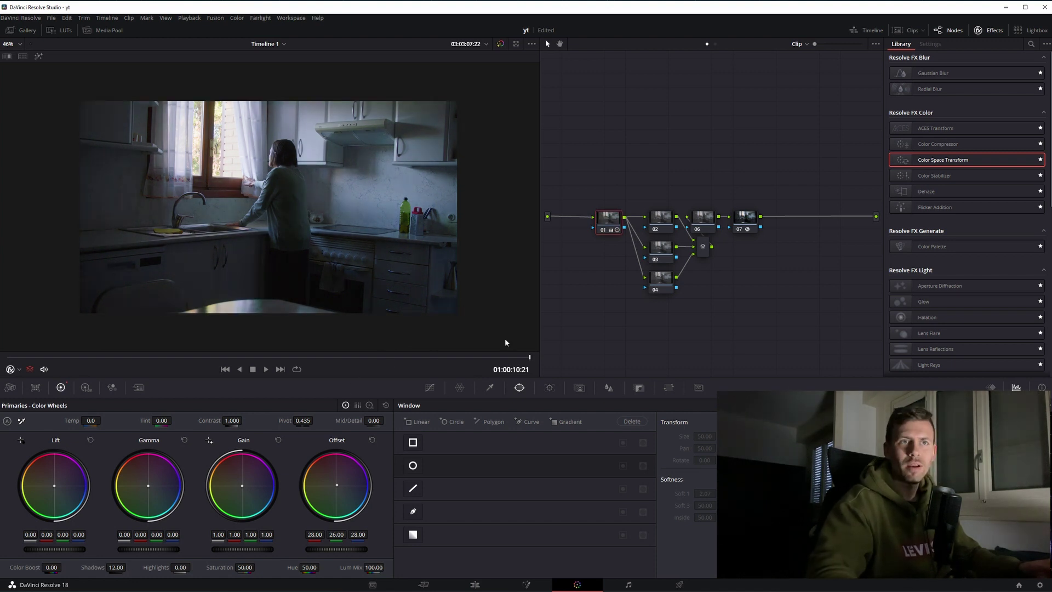
mouse_move(702, 219)
left_mouse_down()
mouse_move(726, 217)
mouse_move(700, 251)
mouse_move(750, 238)
left_mouse_up()
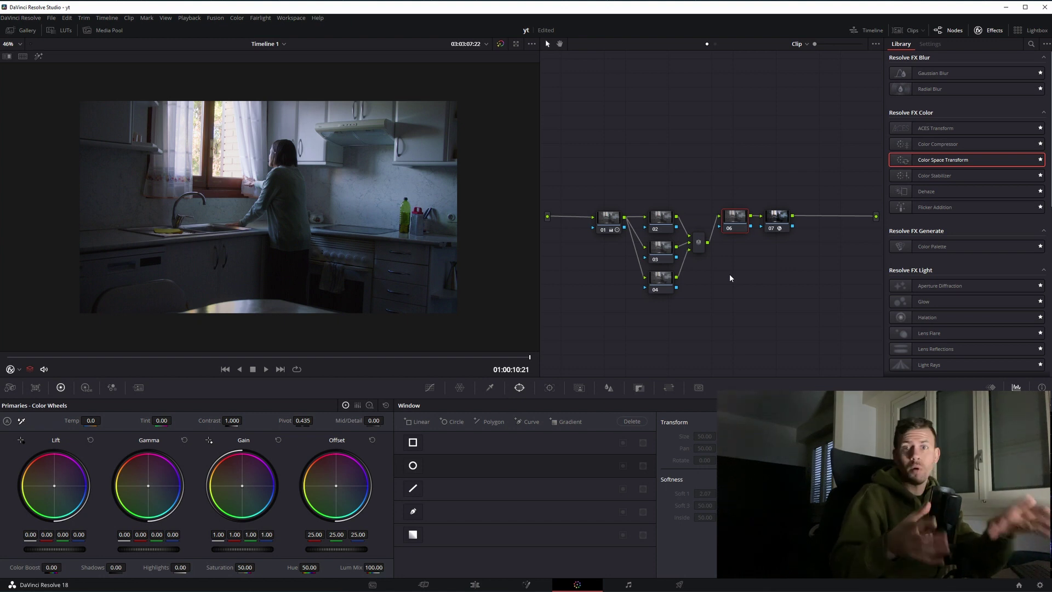
left_click(672, 218)
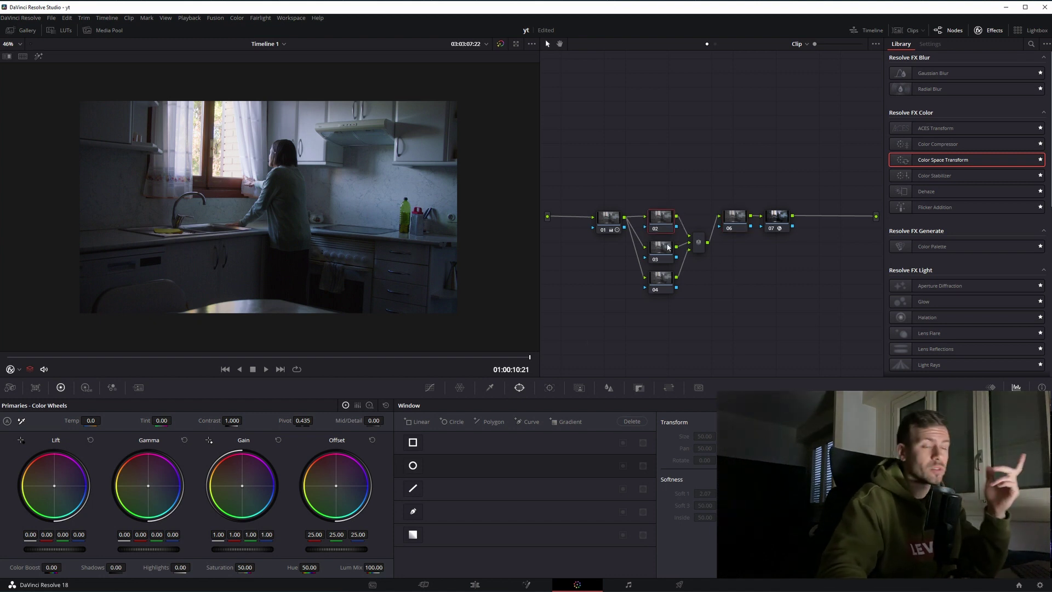
left_click(413, 512)
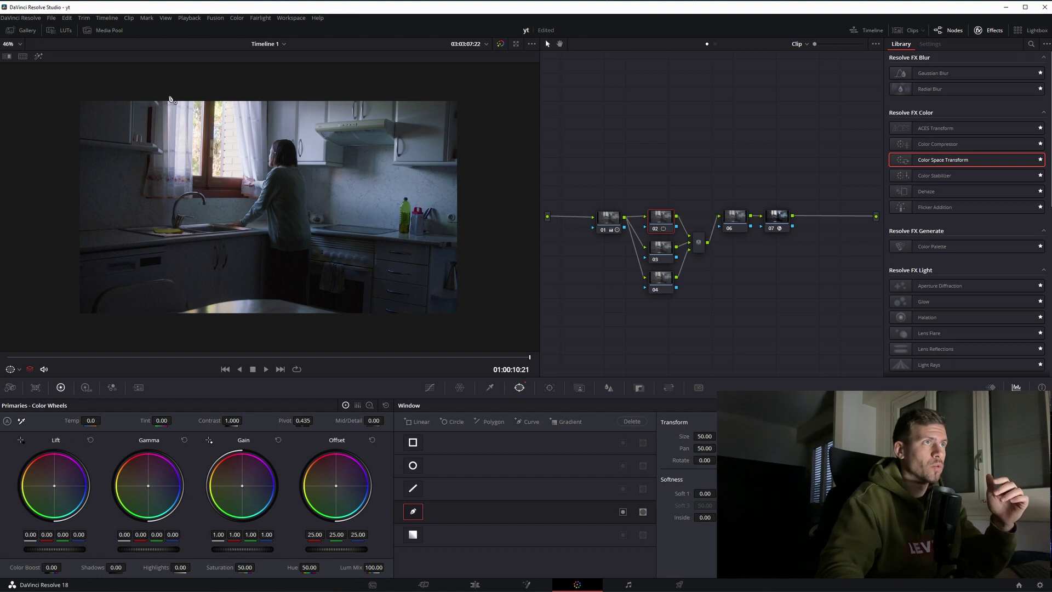
- Draw the first diagonal slat of the curve window with softened corners
left_click(164, 180)
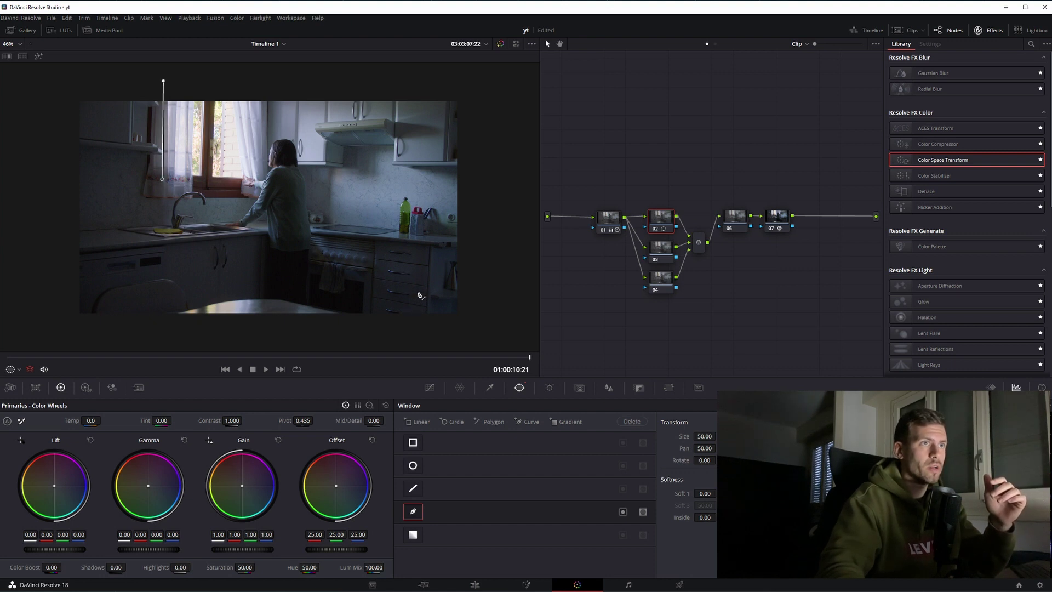
left_click(402, 297)
left_click_drag(408, 291, 404, 287)
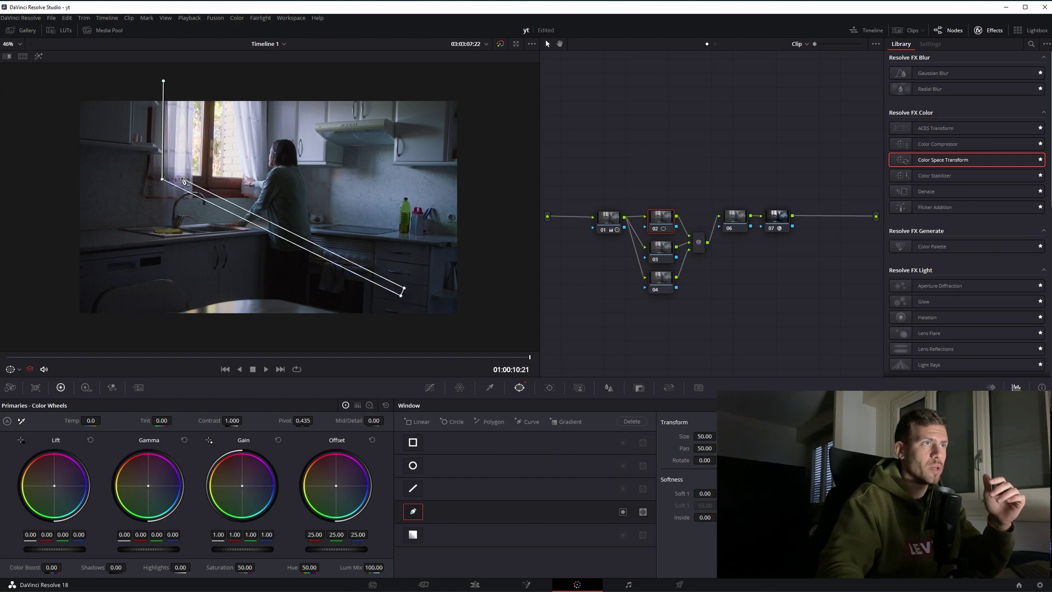
left_click(408, 273)
left_click_drag(412, 266, 411, 263)
left_click(197, 151)
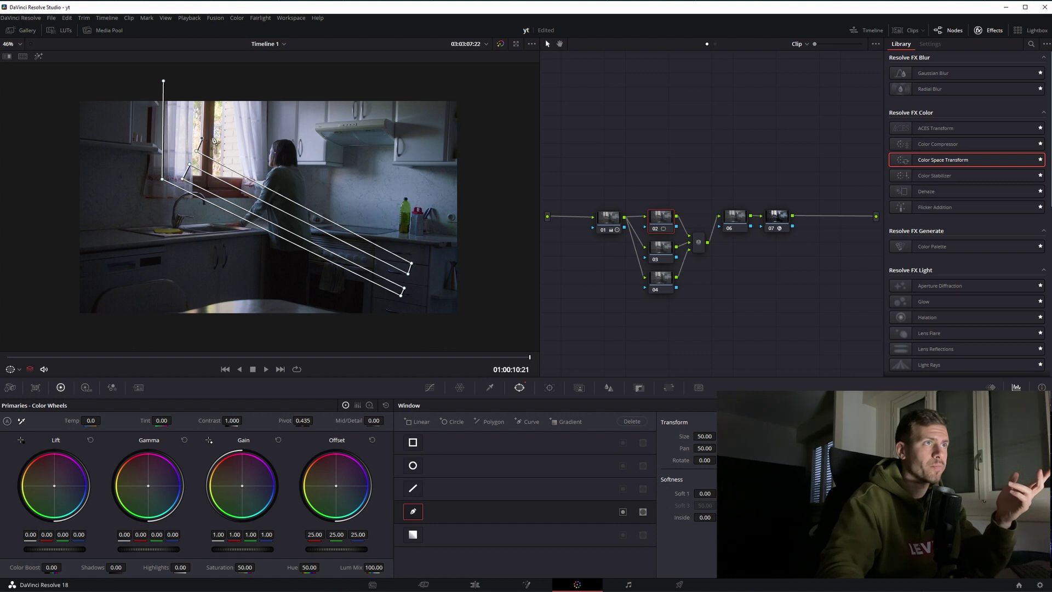
- Add points for the remaining diagonal slats, extending down past the bottle
left_click(416, 253)
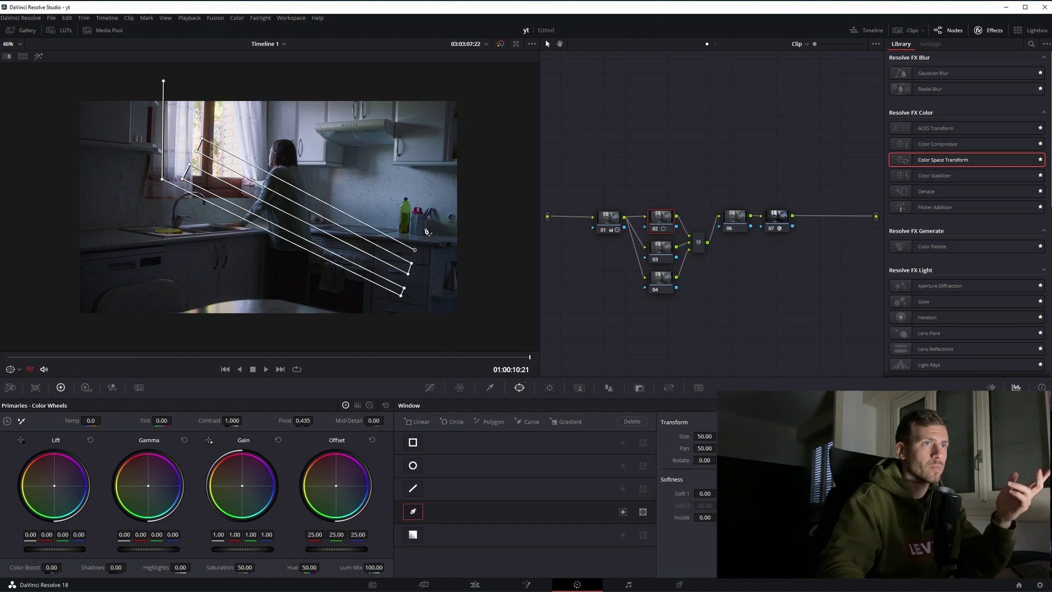
left_click(417, 238)
left_click(218, 132)
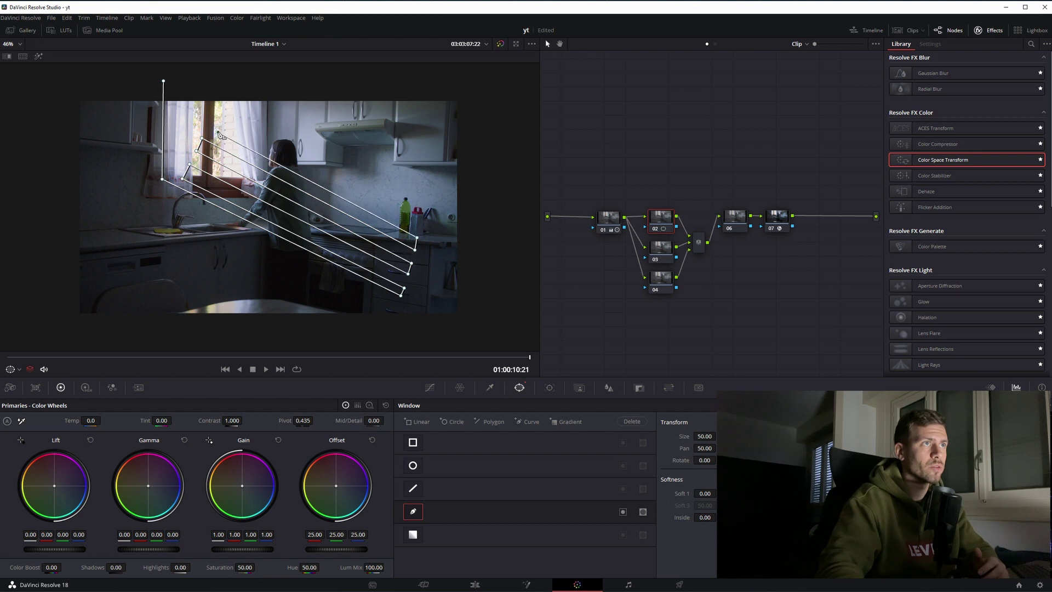
left_click(222, 124)
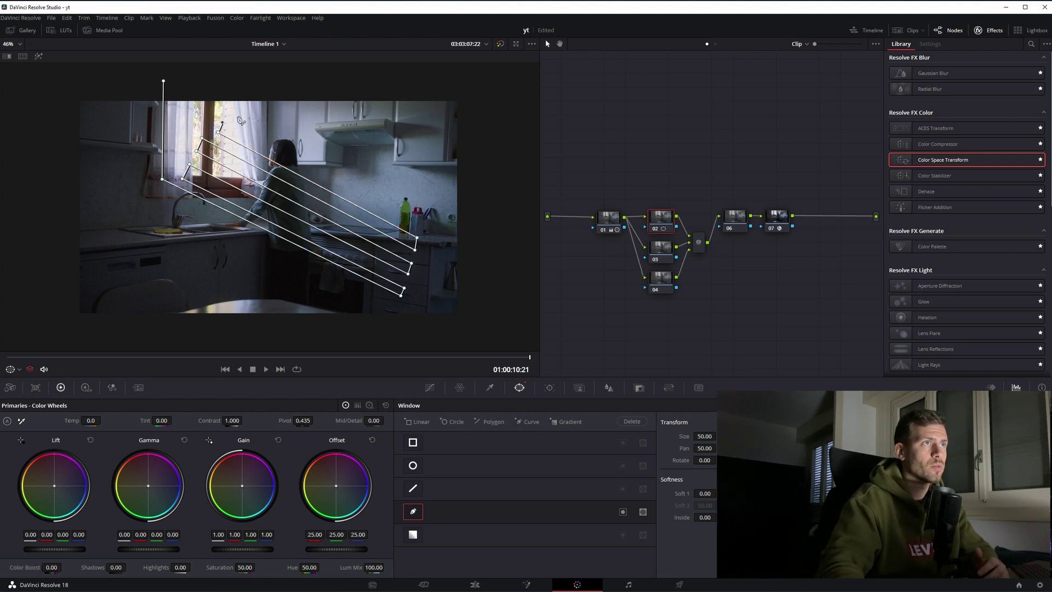
left_click(425, 206)
left_click(230, 110)
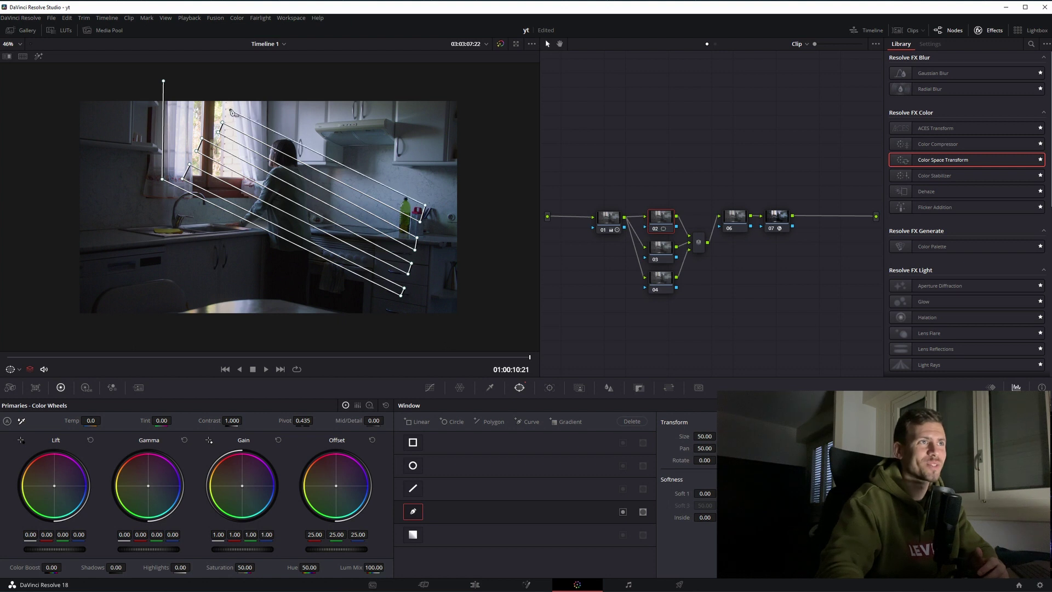
left_click(236, 99)
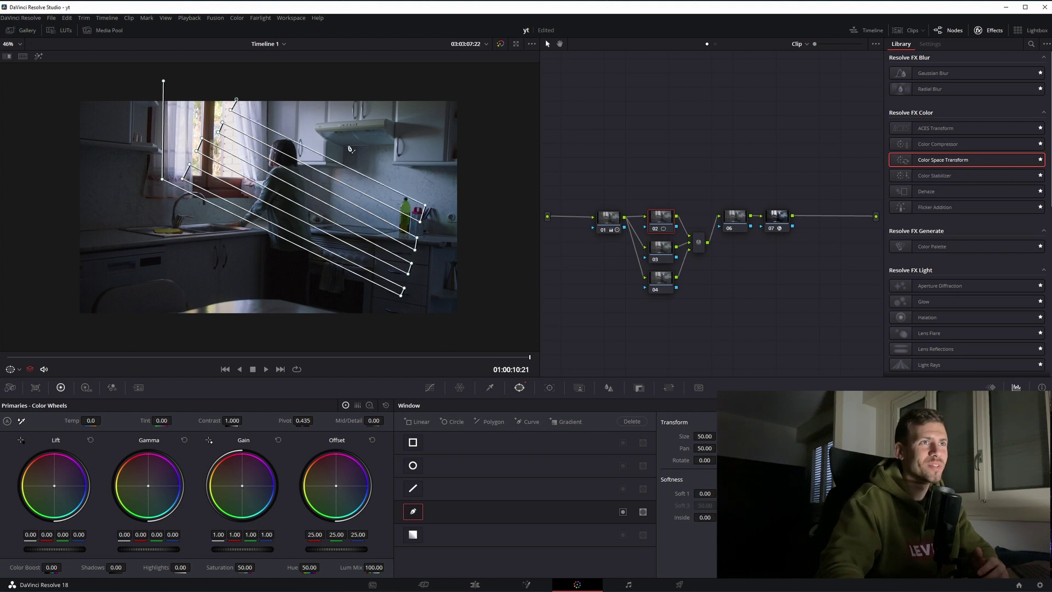
left_click(431, 193)
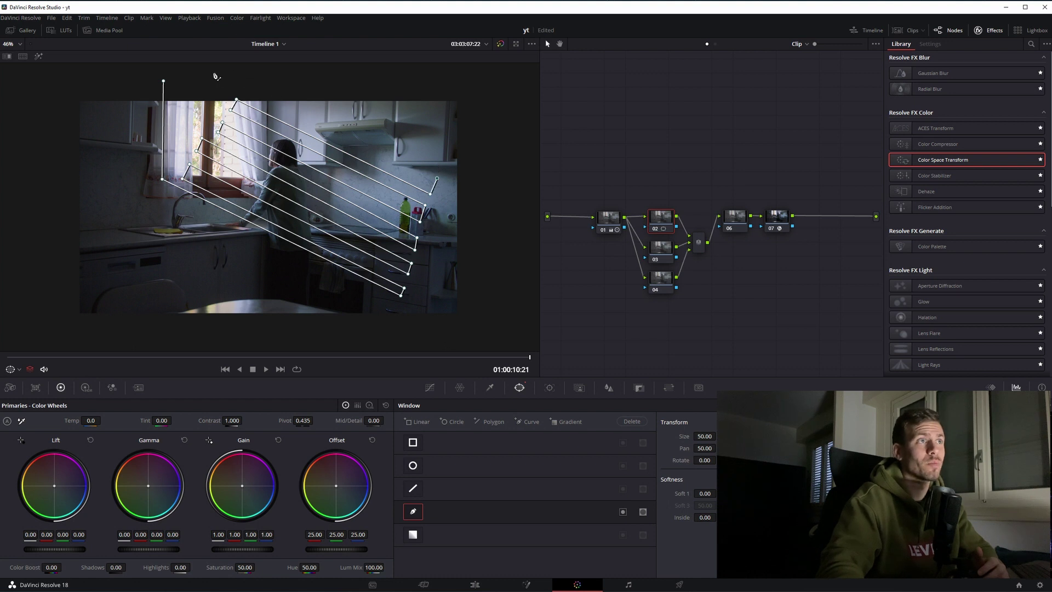
- Close the slatted shape near its start point and reset Gain to 1.00
scroll(205, 75, "down", 2)
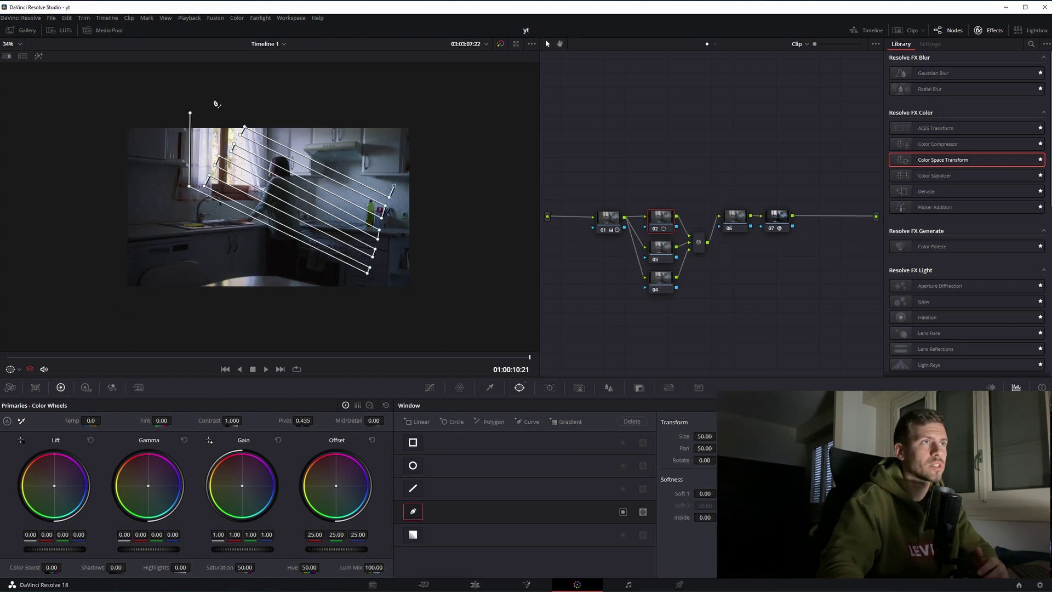
left_click(190, 92)
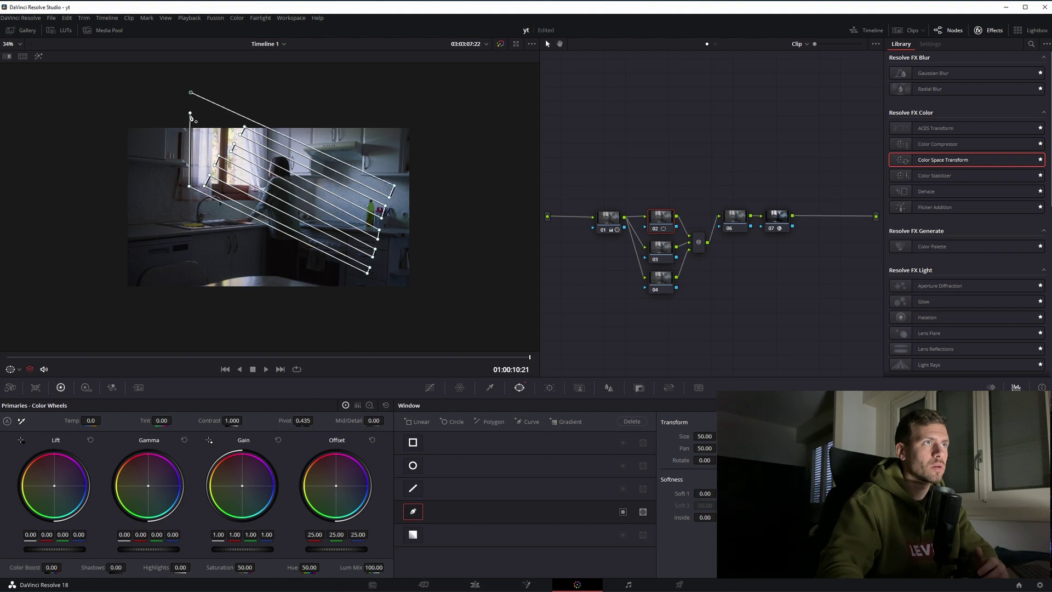
left_click(191, 113)
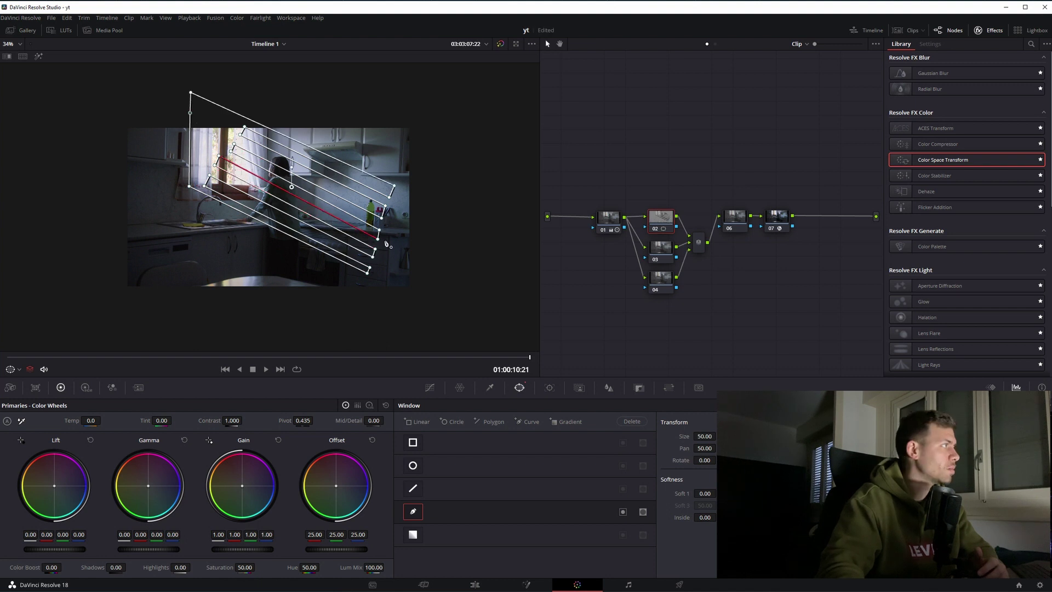
scroll(445, 248, "up", 2)
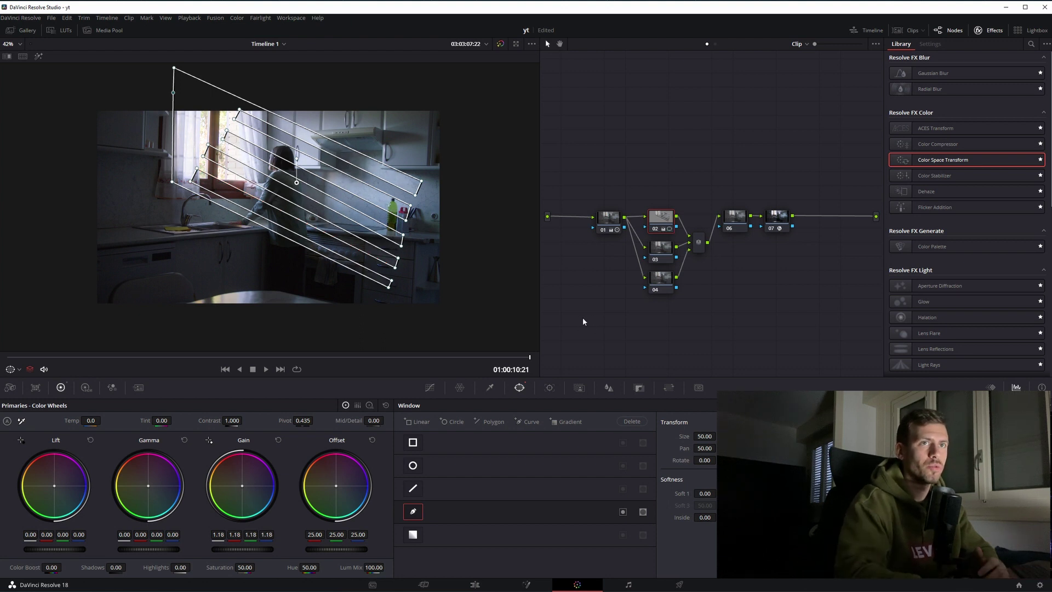
left_click(383, 406)
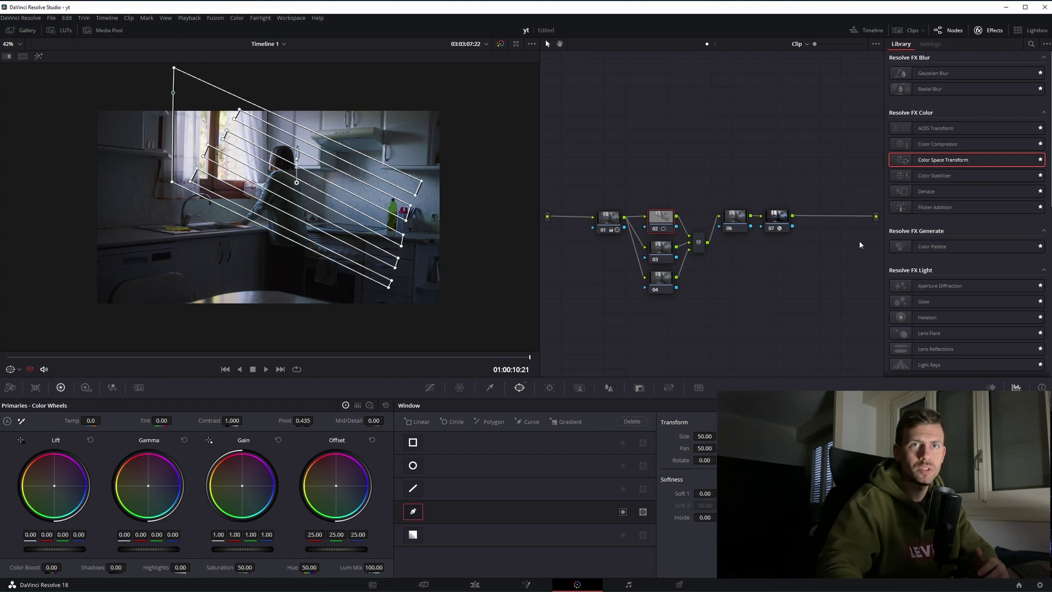
- Apply the Light Rays effect from the Effects Library to node 02
scroll(968, 265, "down", 5)
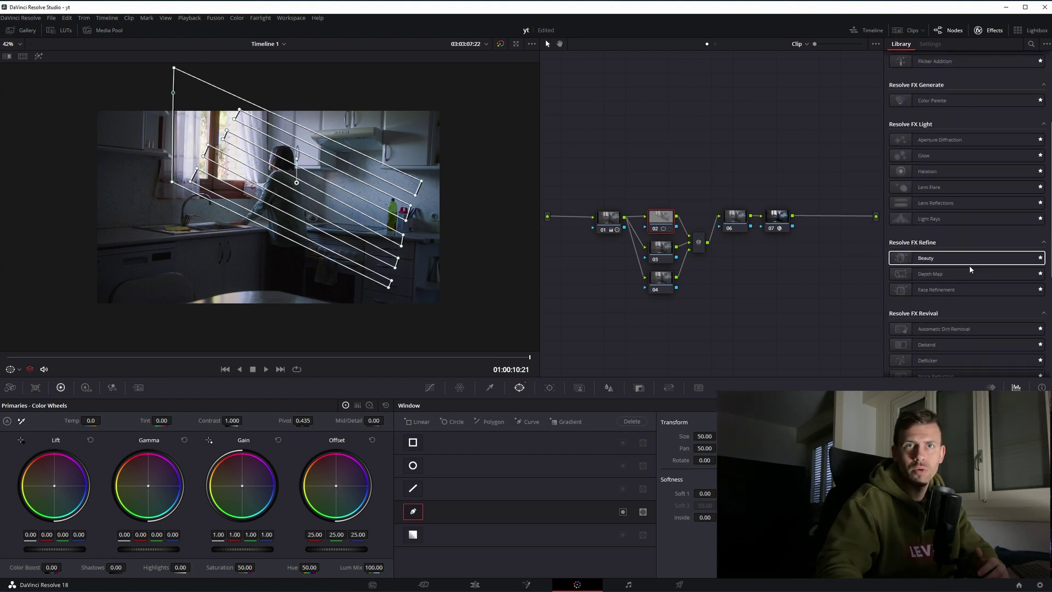
scroll(970, 269, "up", 5)
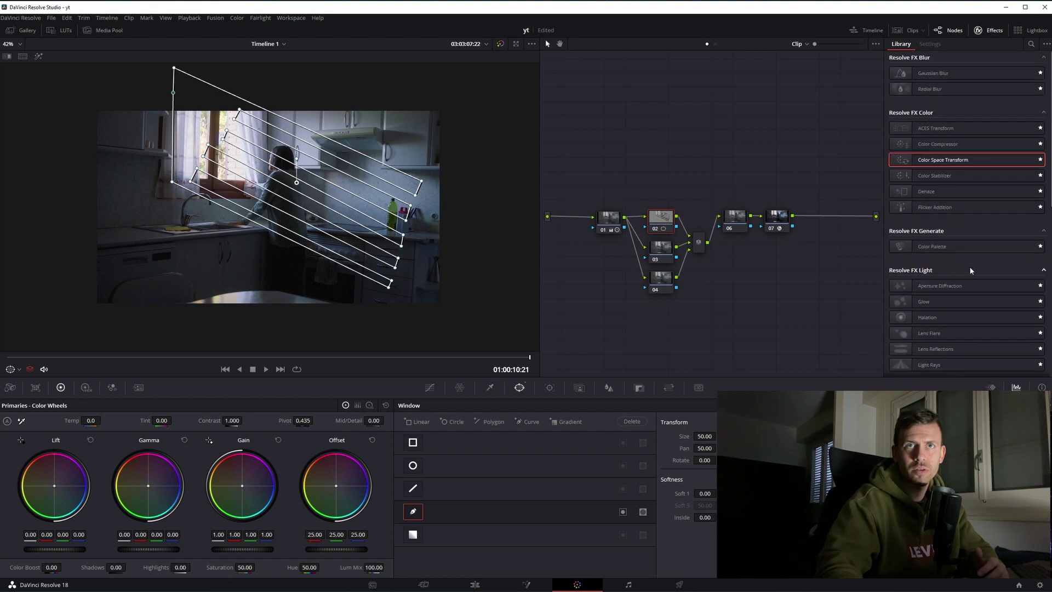
scroll(971, 269, "down", 5)
scroll(969, 266, "up", 5)
scroll(950, 210, "down", 2)
left_click_drag(943, 268, 660, 225)
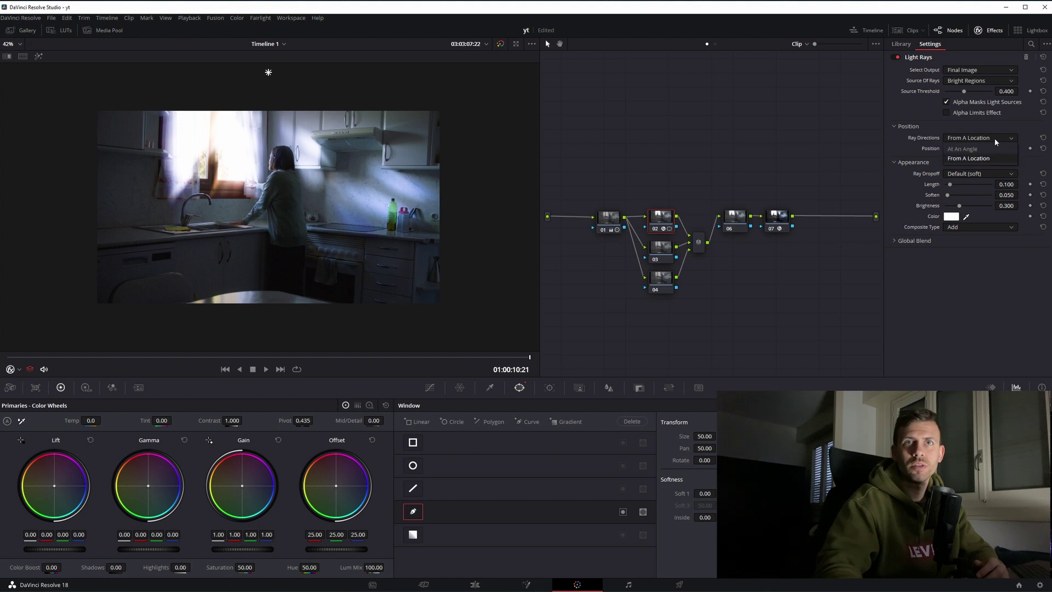
- Set Light Rays to At An Angle -65.5 with Length 0.768, Soften 0.377 and Brightness 0.156
left_click(965, 149)
left_click_drag(1007, 148, 1020, 148)
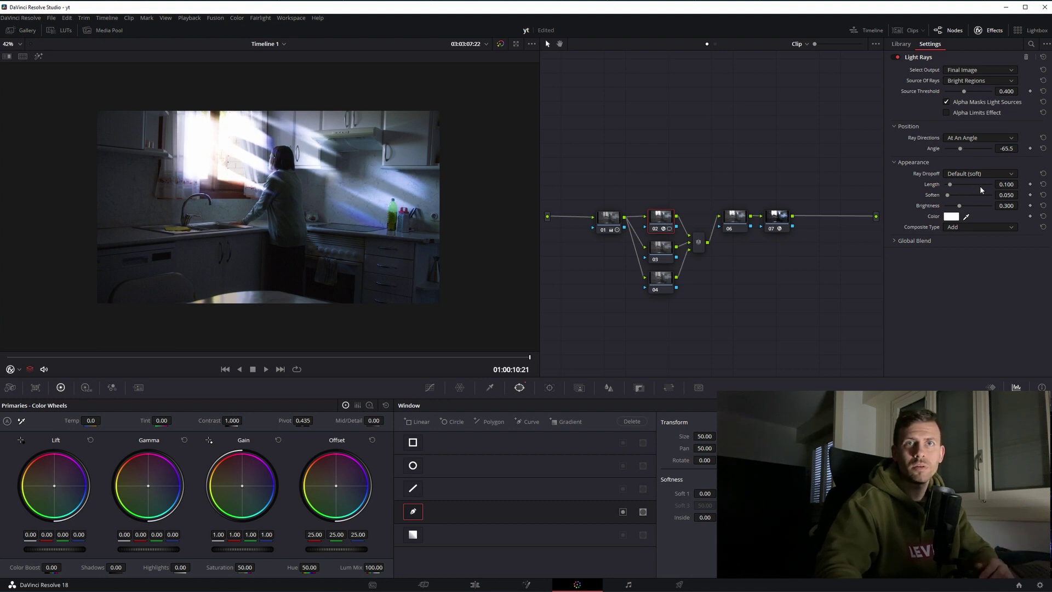
left_click_drag(1006, 184, 1030, 185)
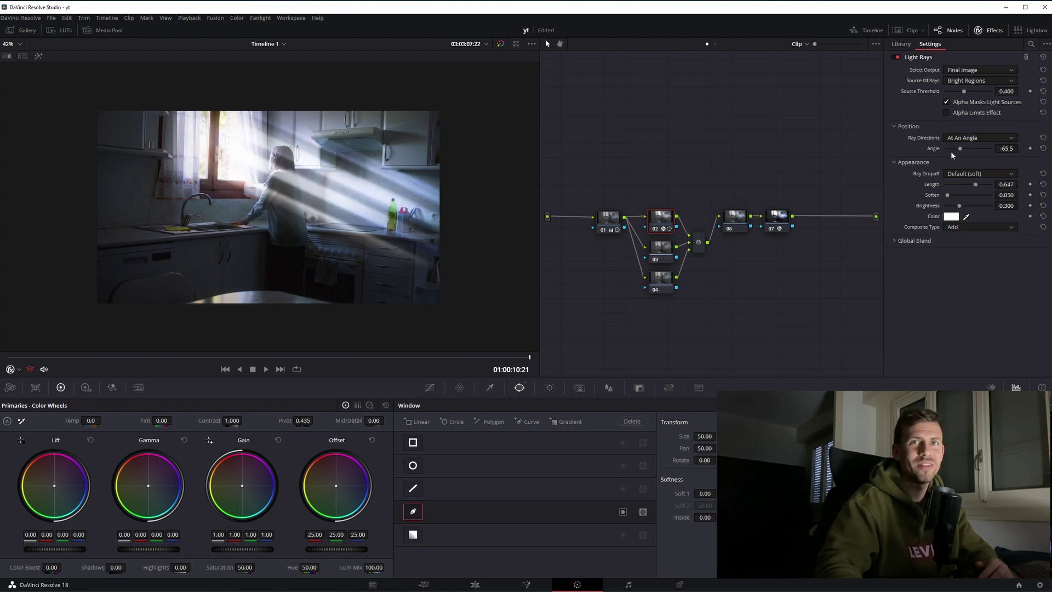
mouse_move(1007, 184)
left_mouse_down()
mouse_move(1020, 184)
mouse_move(1020, 195)
left_mouse_up()
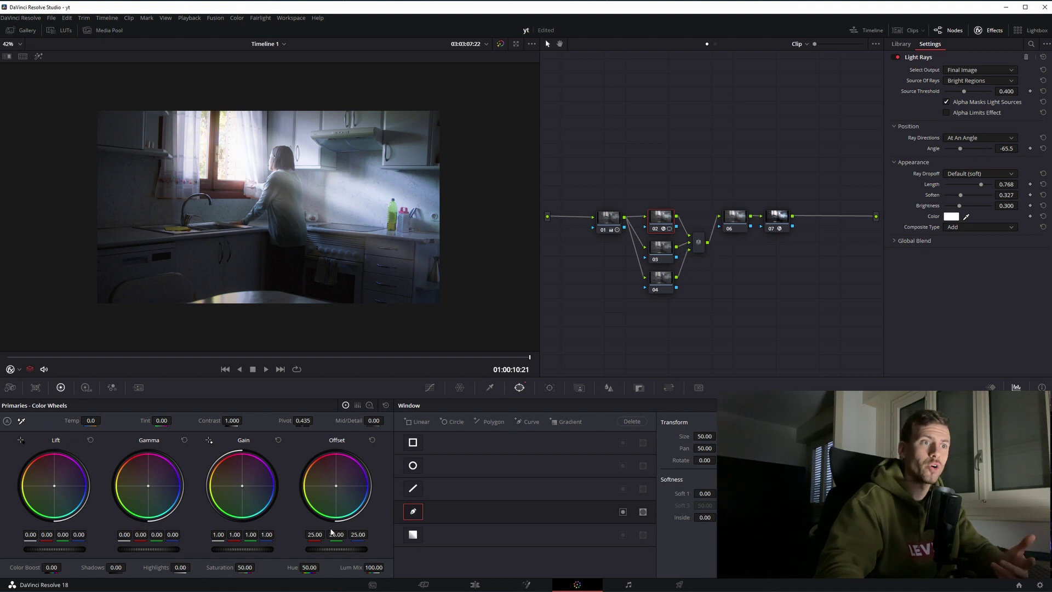
mouse_move(1003, 196)
left_mouse_down()
mouse_move(1020, 195)
mouse_move(1021, 206)
left_mouse_up()
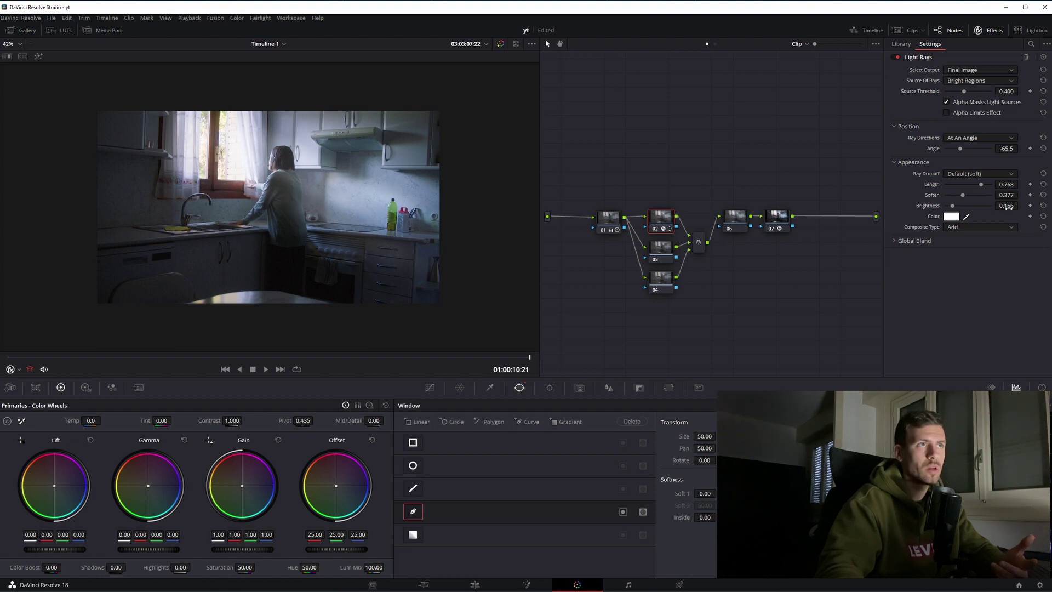
left_click(951, 218)
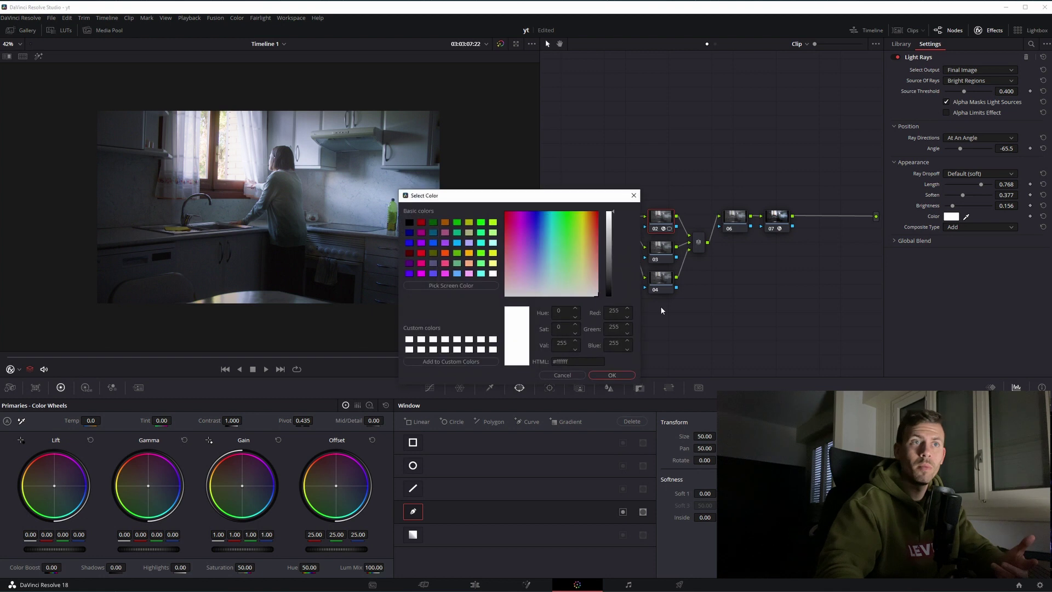
mouse_move(595, 295)
left_mouse_down()
mouse_move(585, 271)
mouse_move(597, 296)
left_mouse_up()
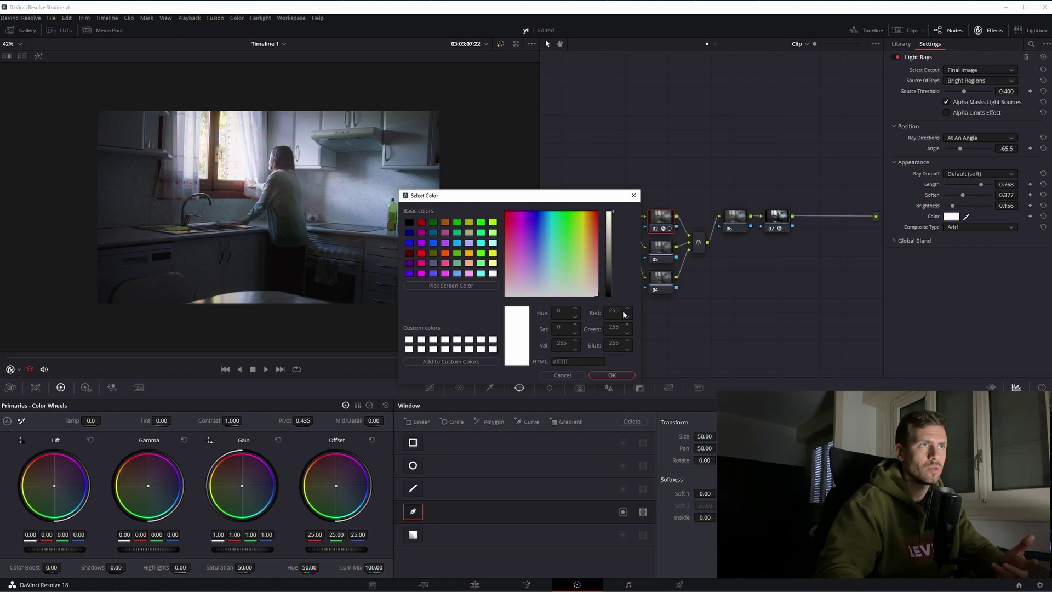
left_click(612, 376)
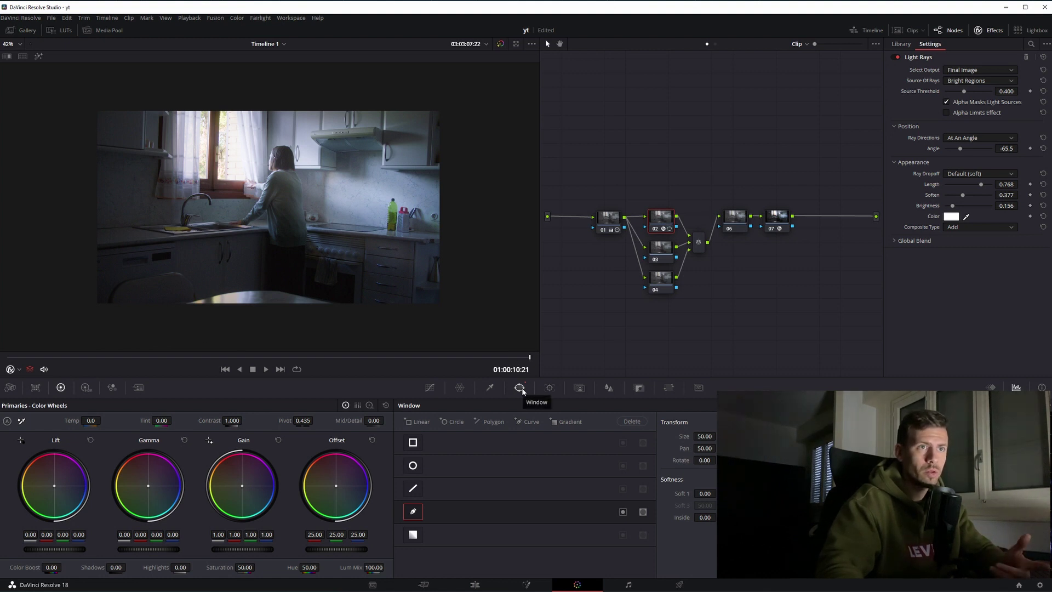
- Track the slatted curve window backwards through the clip
left_click(550, 390)
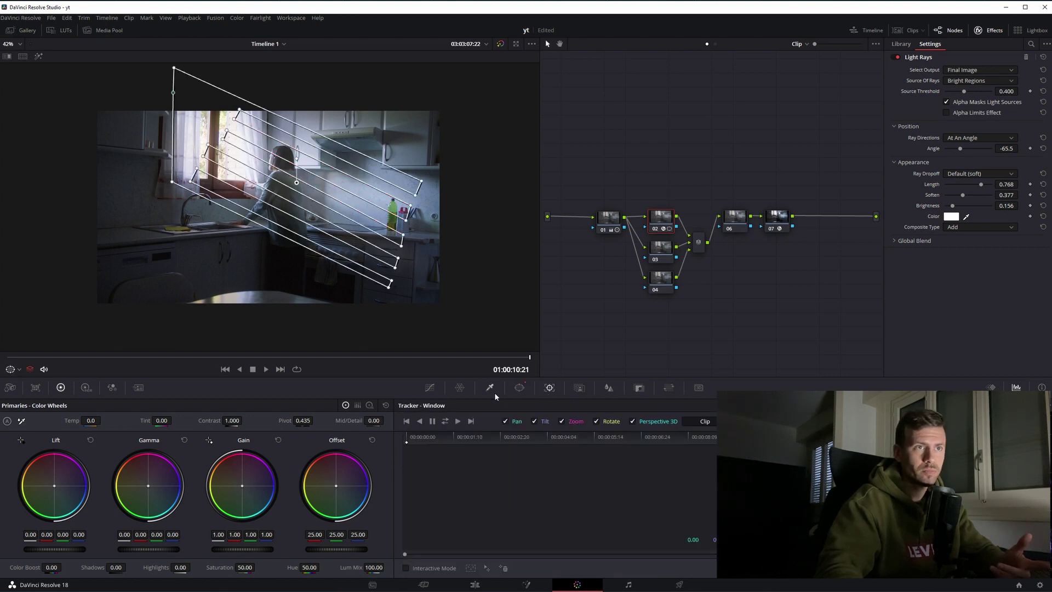
left_click(445, 421)
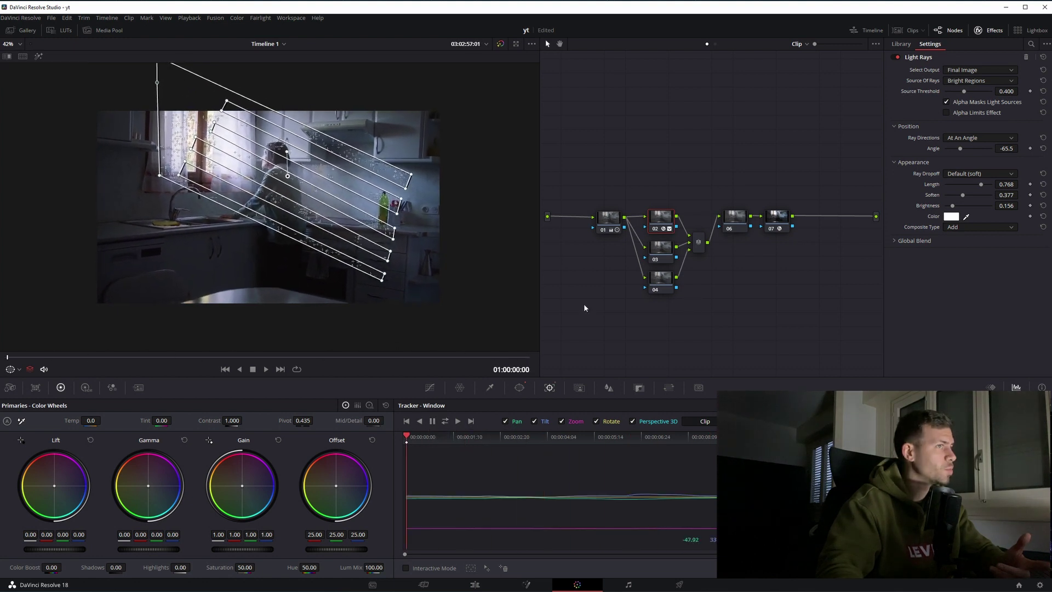
left_click(429, 388)
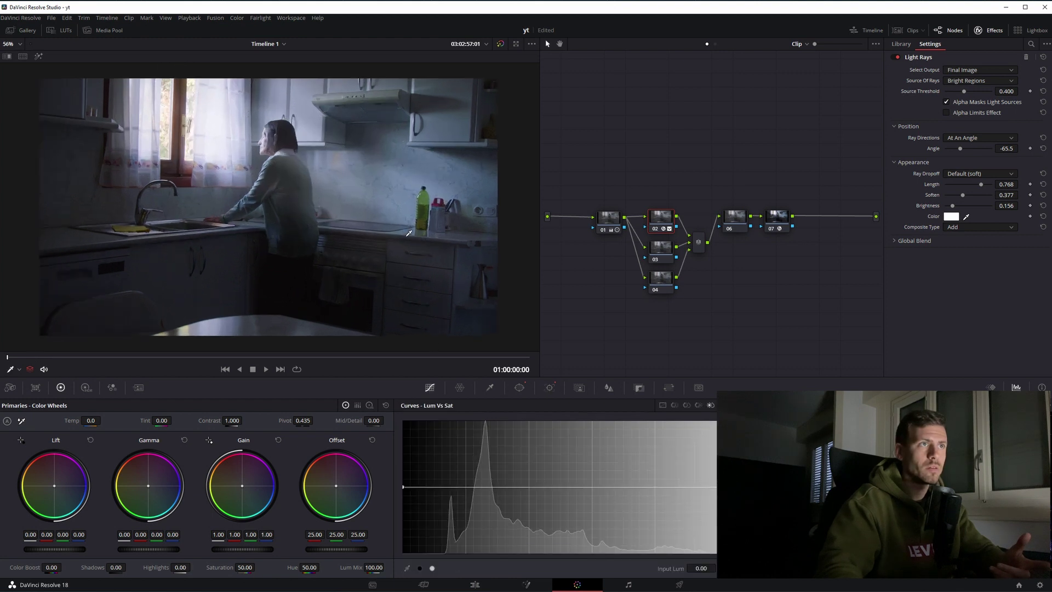
- Review the tracked rays across the shot and lower Light Rays Brightness to 0.098
mouse_move(18, 361)
left_mouse_down()
mouse_move(341, 357)
mouse_move(76, 358)
mouse_move(284, 357)
left_mouse_up()
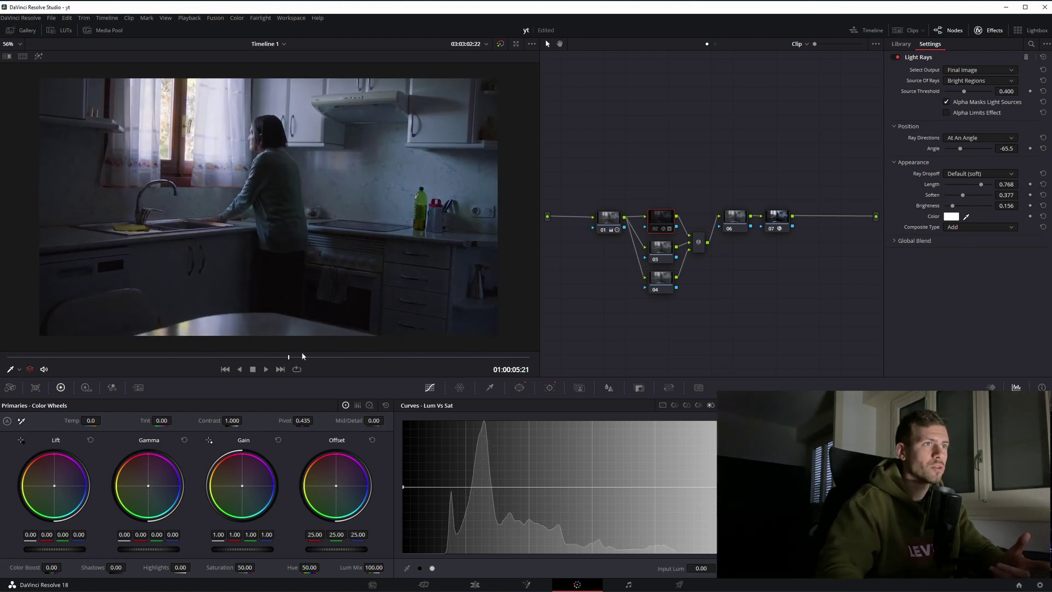
mouse_move(297, 359)
left_mouse_down()
mouse_move(174, 357)
mouse_move(203, 357)
left_mouse_up()
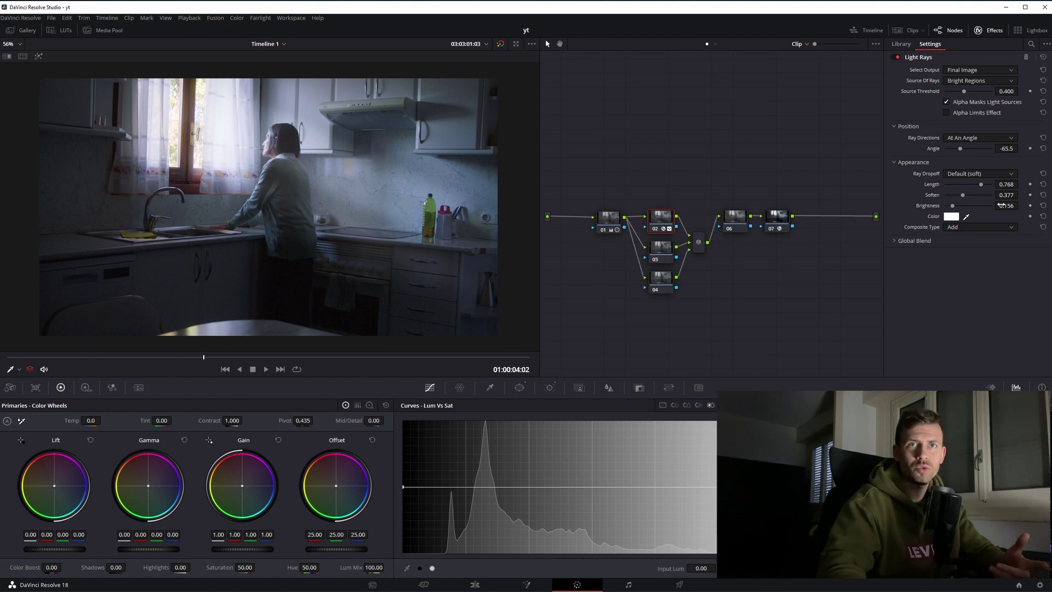
left_click_drag(1008, 207, 1020, 206)
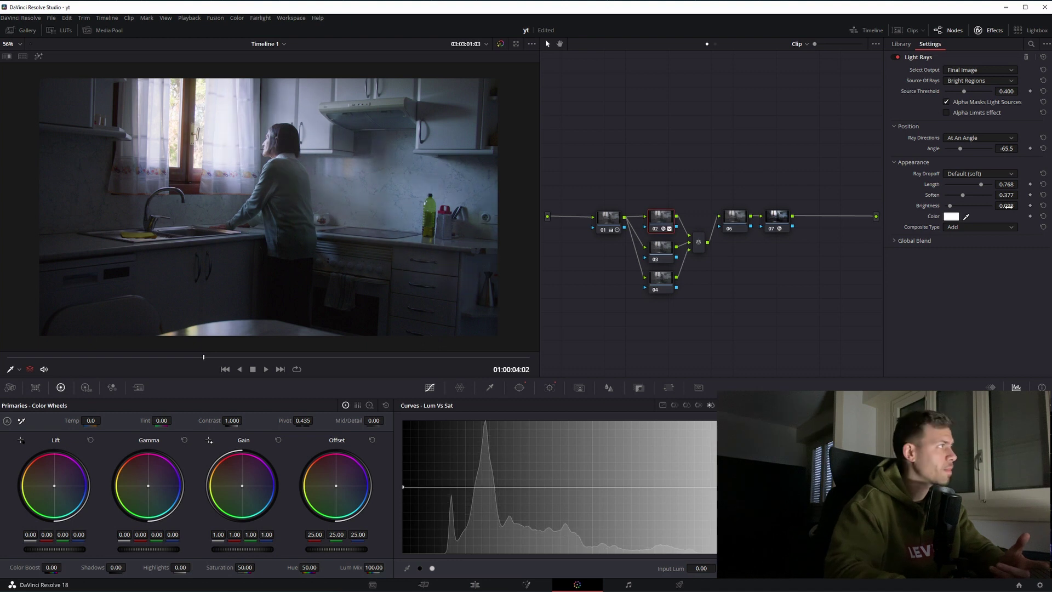
mouse_move(215, 358)
left_mouse_down()
mouse_move(364, 356)
mouse_move(343, 357)
left_mouse_up()
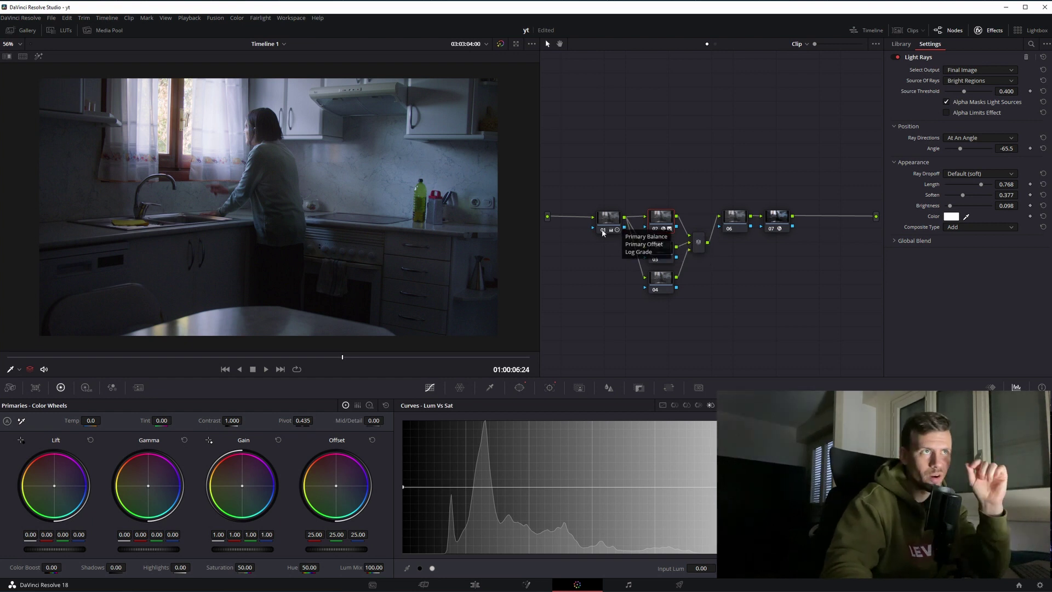
- Compare node 02 bypassed and with its curve window toggled off and on
key("ctrl+d")
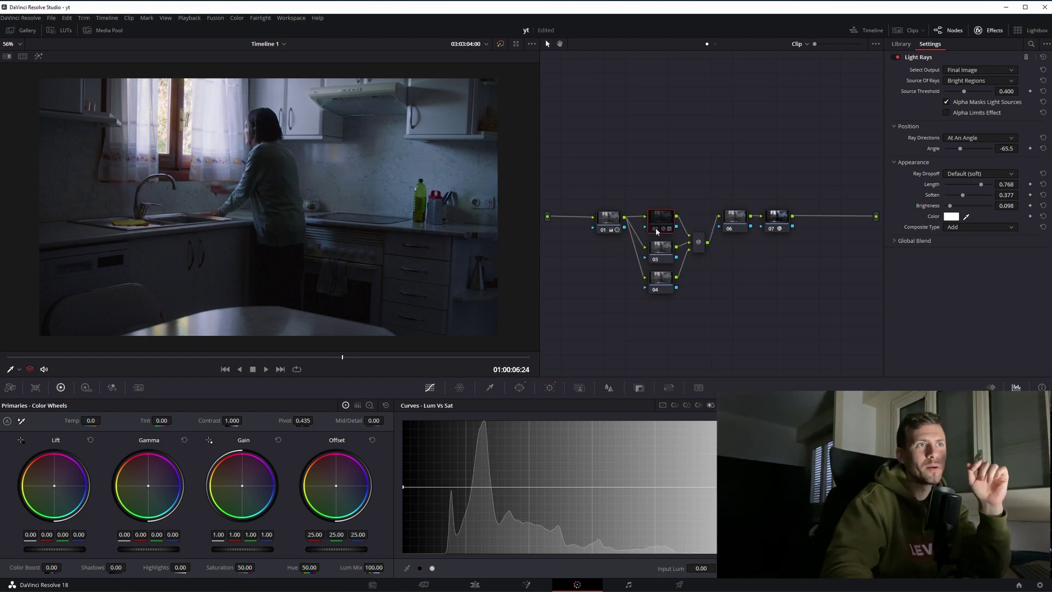
key("ctrl+d")
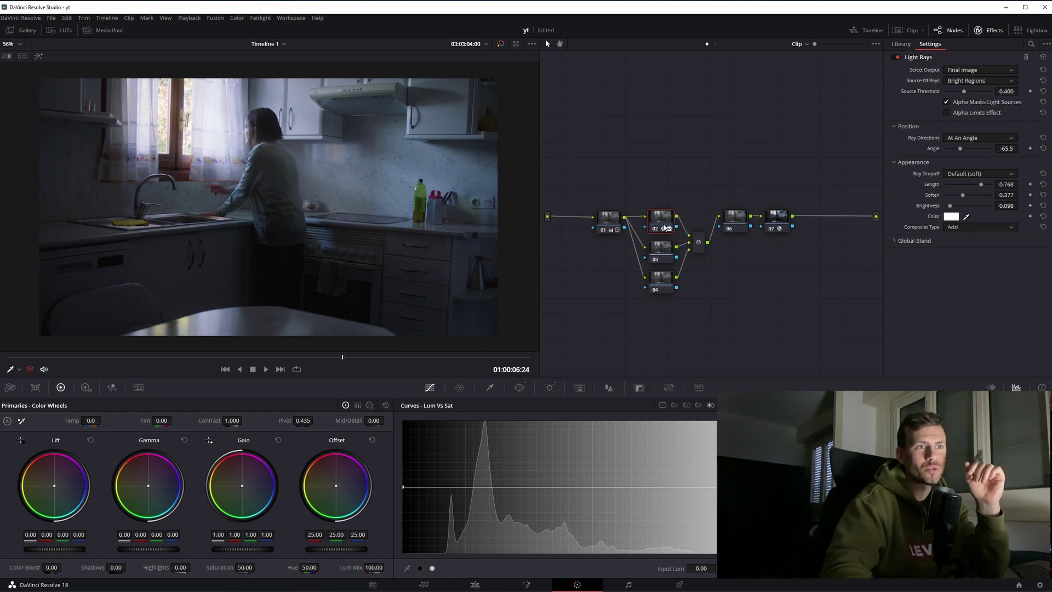
left_click(518, 387)
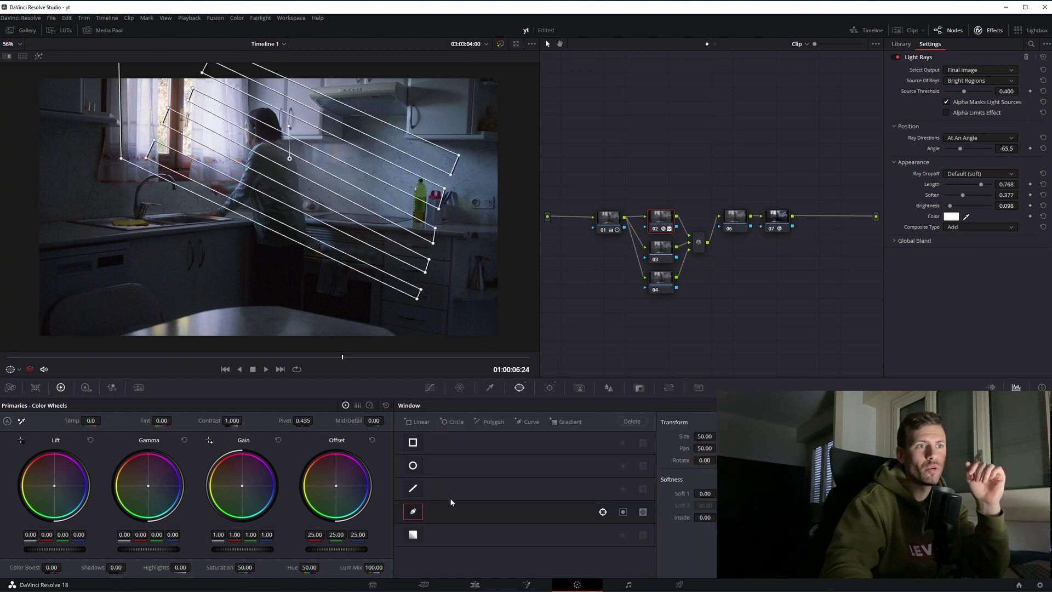
left_click(413, 512)
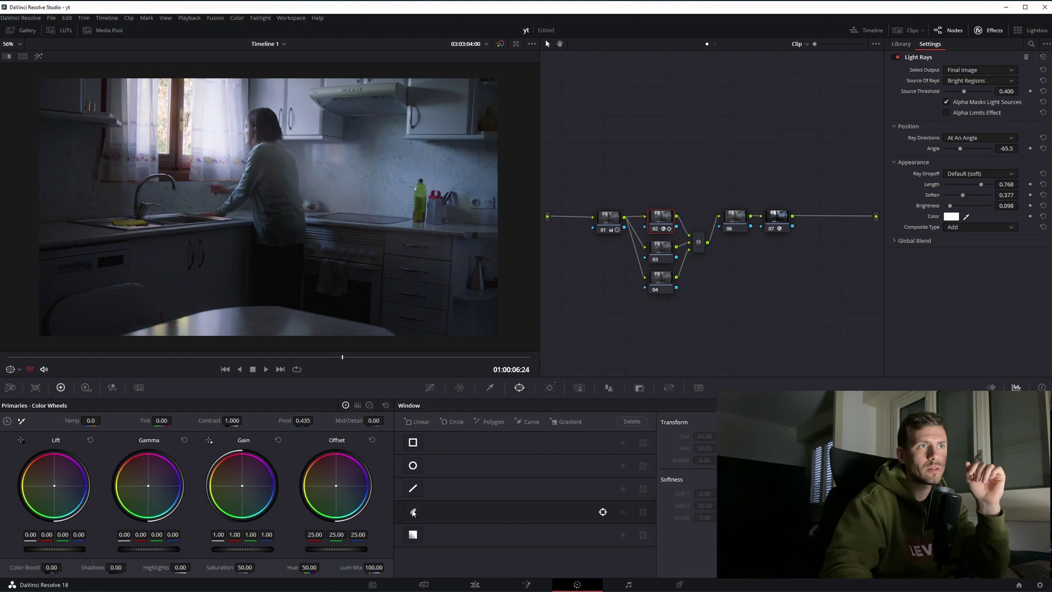
left_click(413, 512)
left_click(413, 512)
left_click(413, 512)
left_click(413, 512)
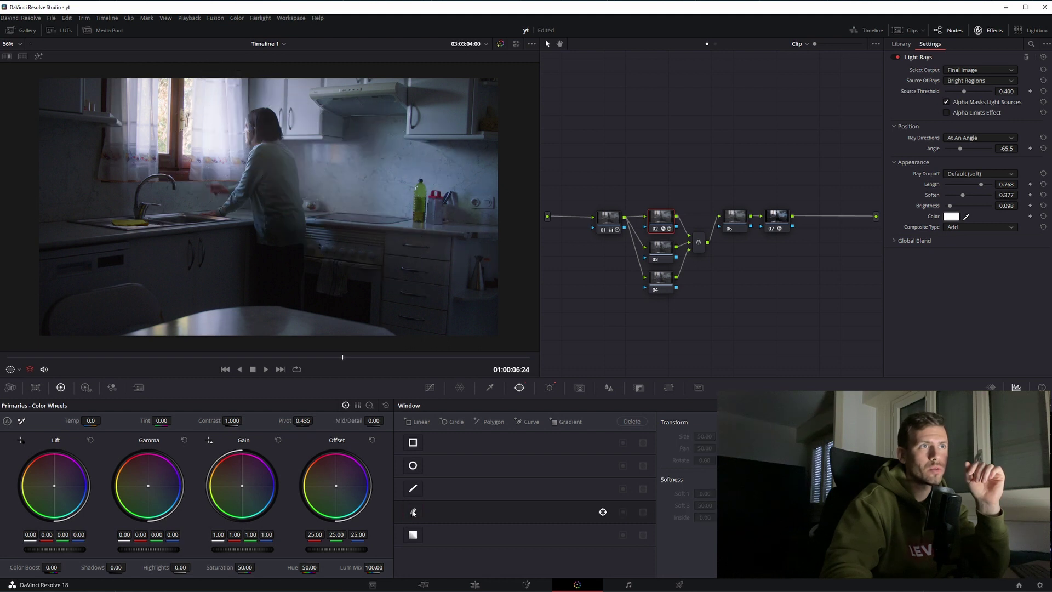
- Toggle the slatted-light window again to compare, leaving it enabled
left_click(33, 406)
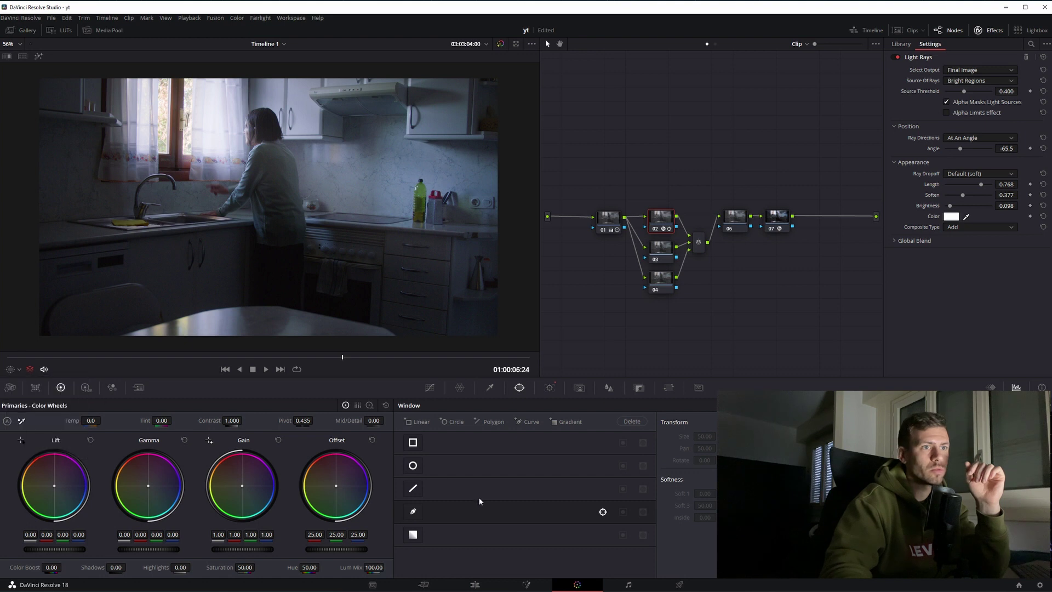
left_click(413, 512)
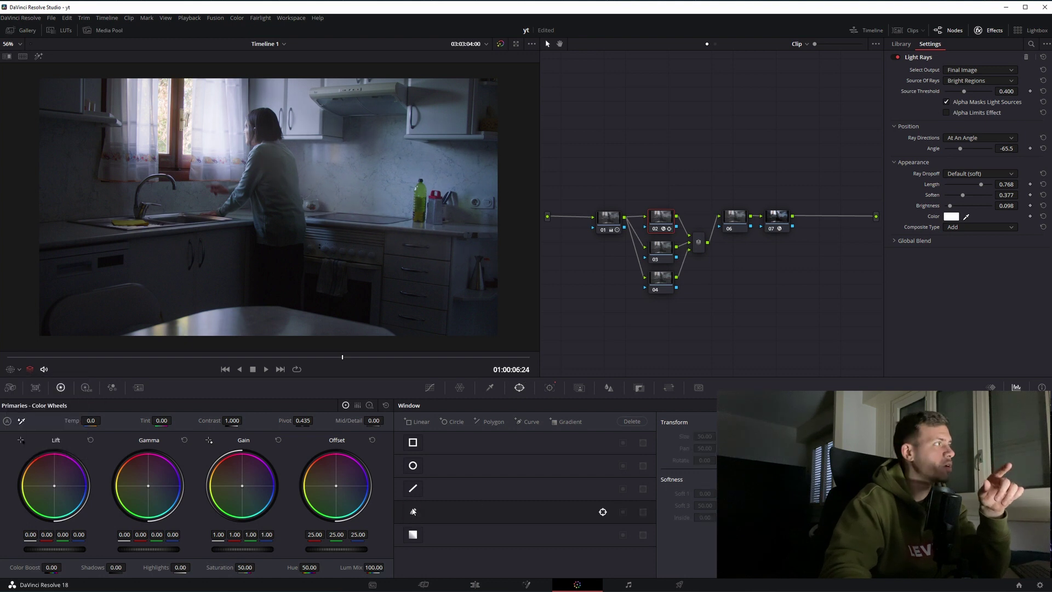
left_click(413, 511)
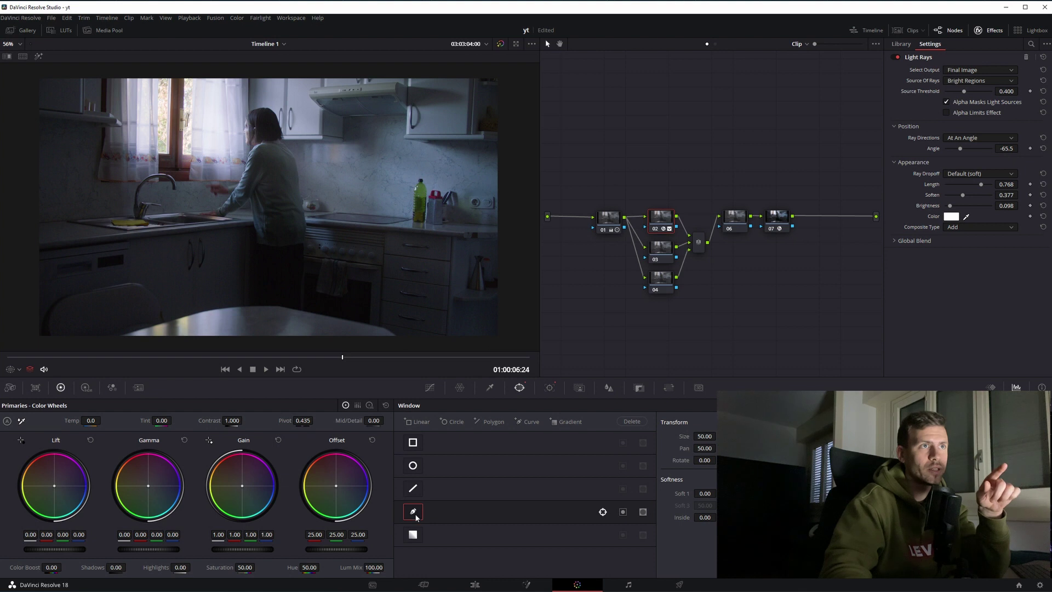
left_click(415, 513)
left_click(415, 514)
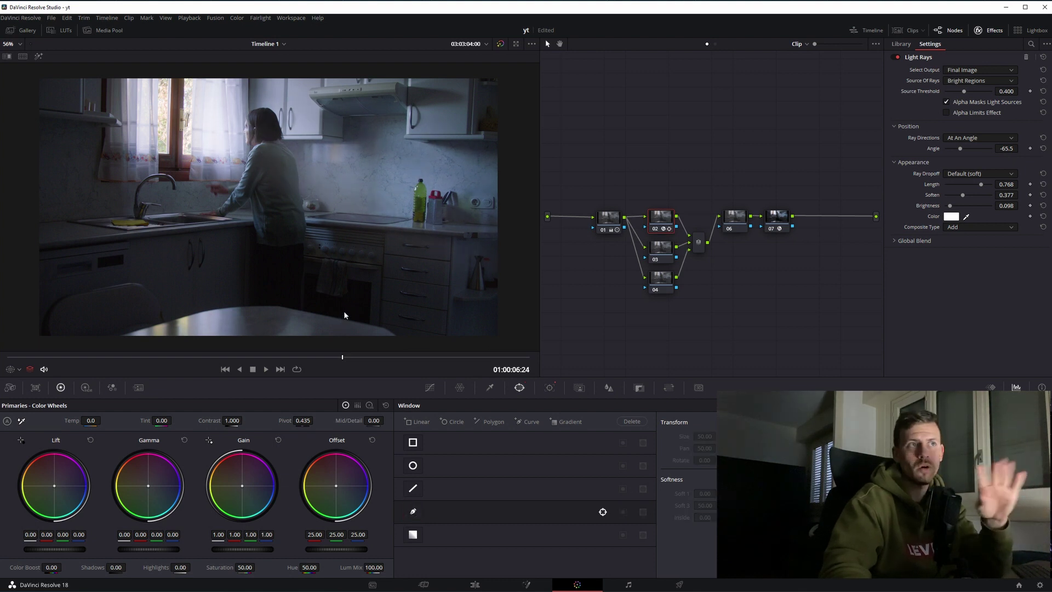
left_click(413, 513)
left_click(413, 512)
left_click(413, 512)
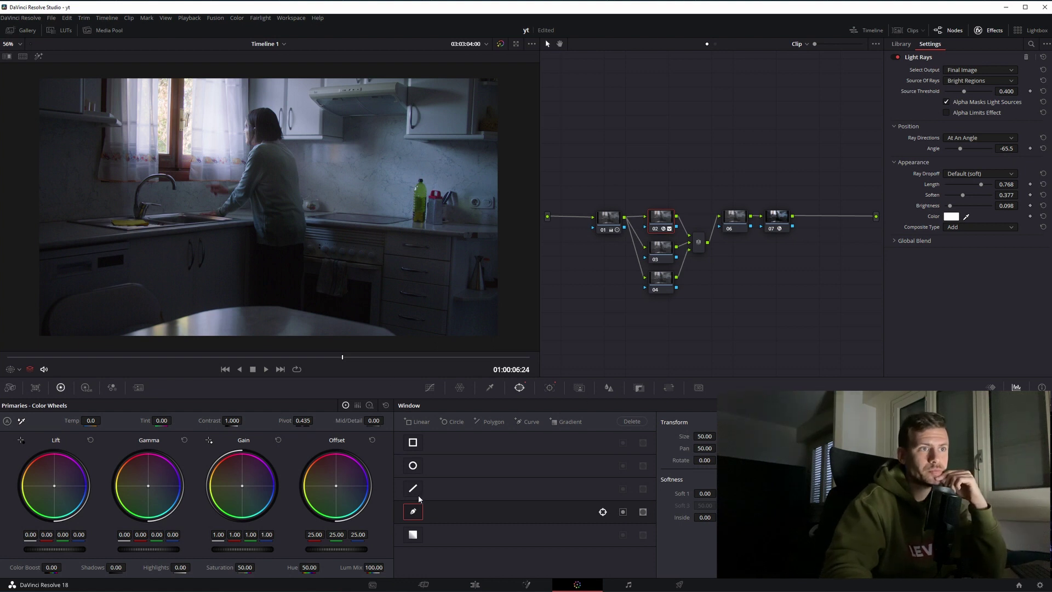
- Show the slatted-light window outlines, jump to a later frame, and select node 03
left_click(519, 387)
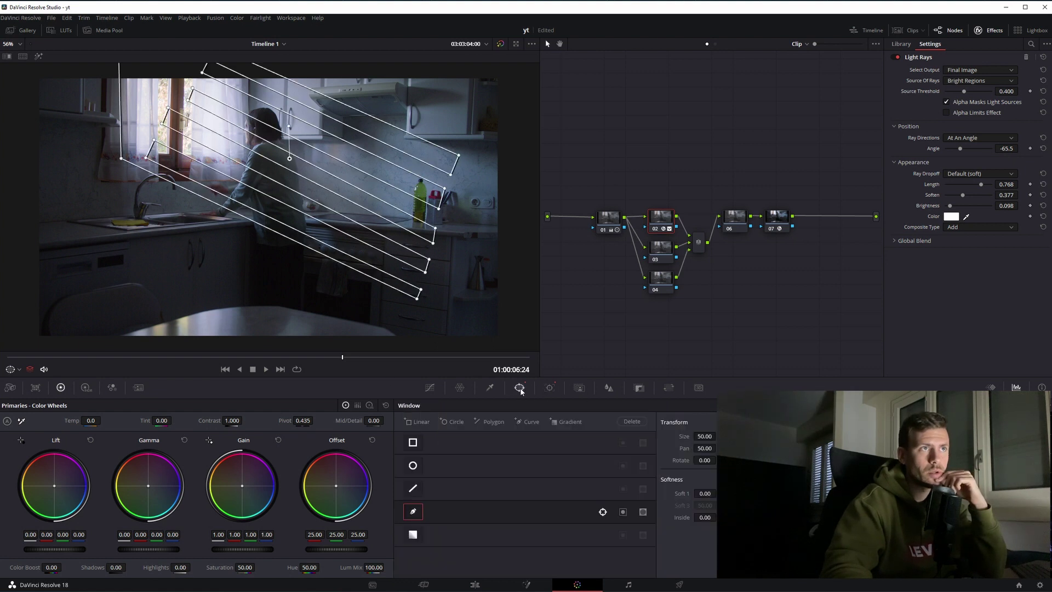
left_click_drag(338, 362, 431, 358)
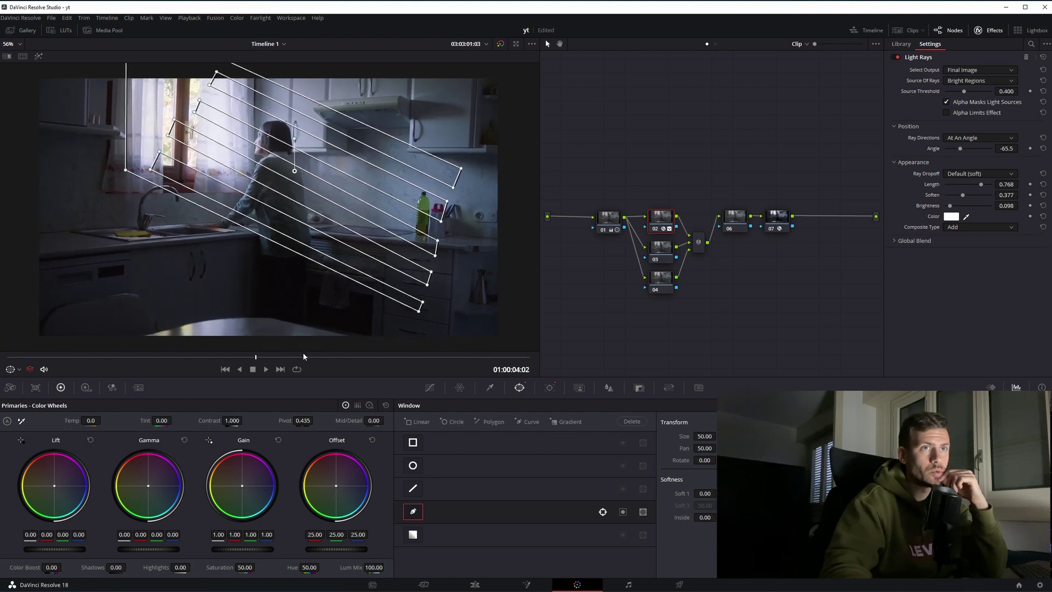
left_click(672, 248)
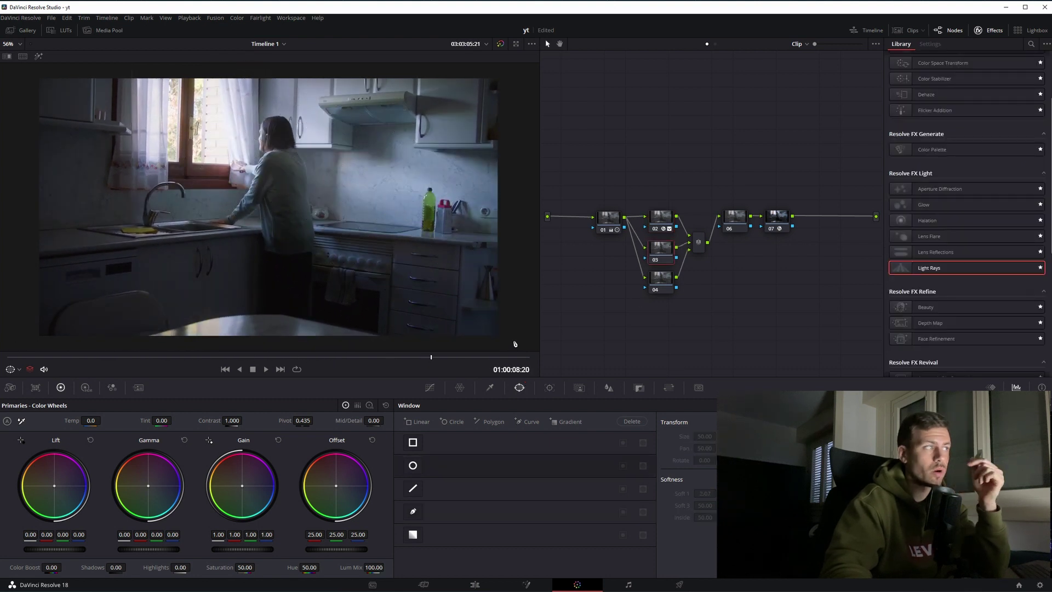
- Add a soft circle window to node 03, rotated to -17.20, with Gain lowered to 0.67
left_click(413, 465)
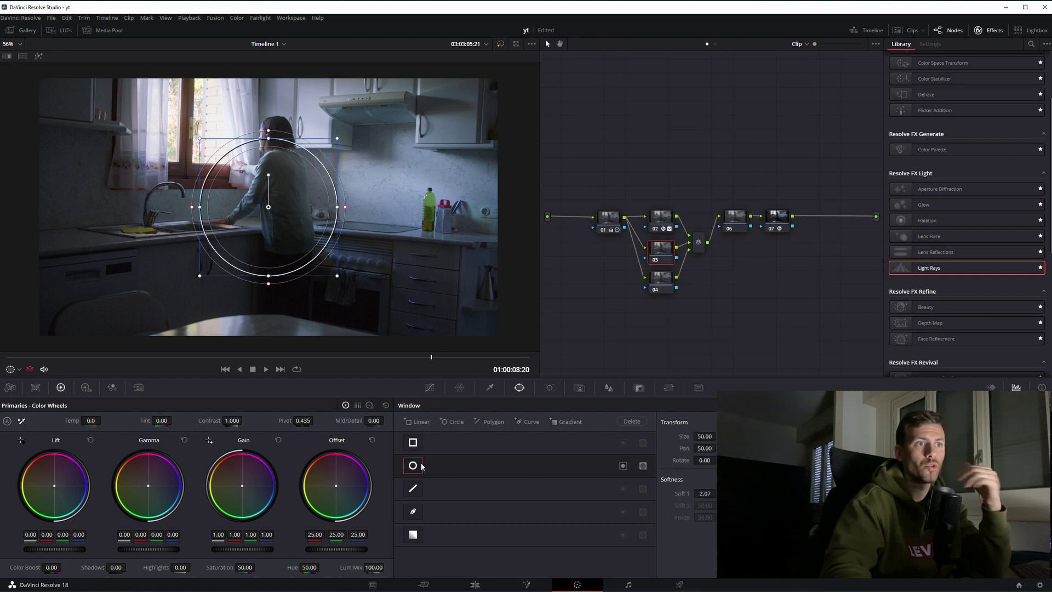
left_click_drag(270, 211, 317, 263)
scroll(359, 265, "down", 2)
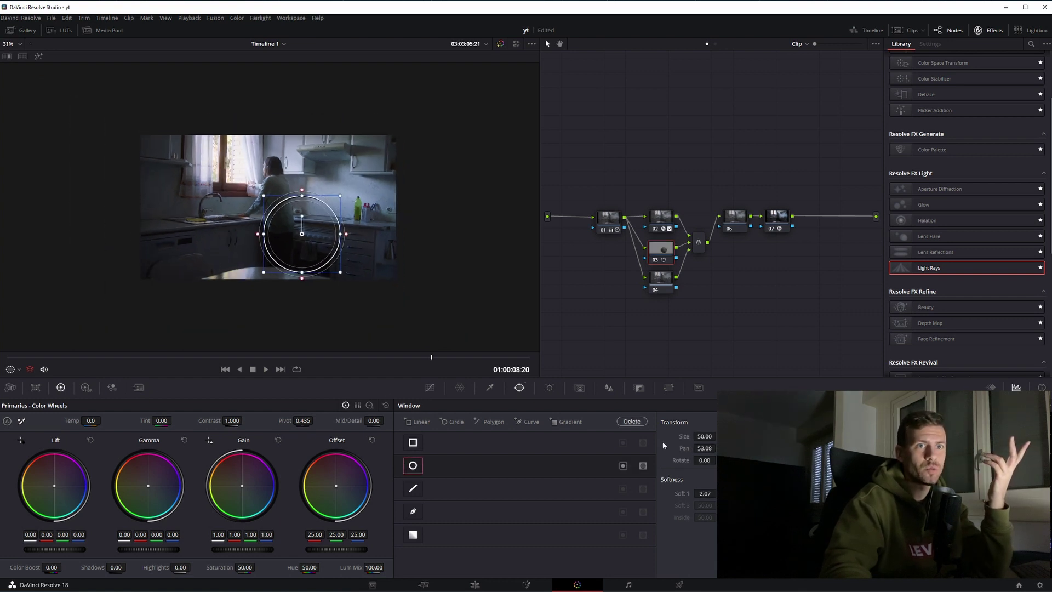
scroll(392, 296, "up", 1)
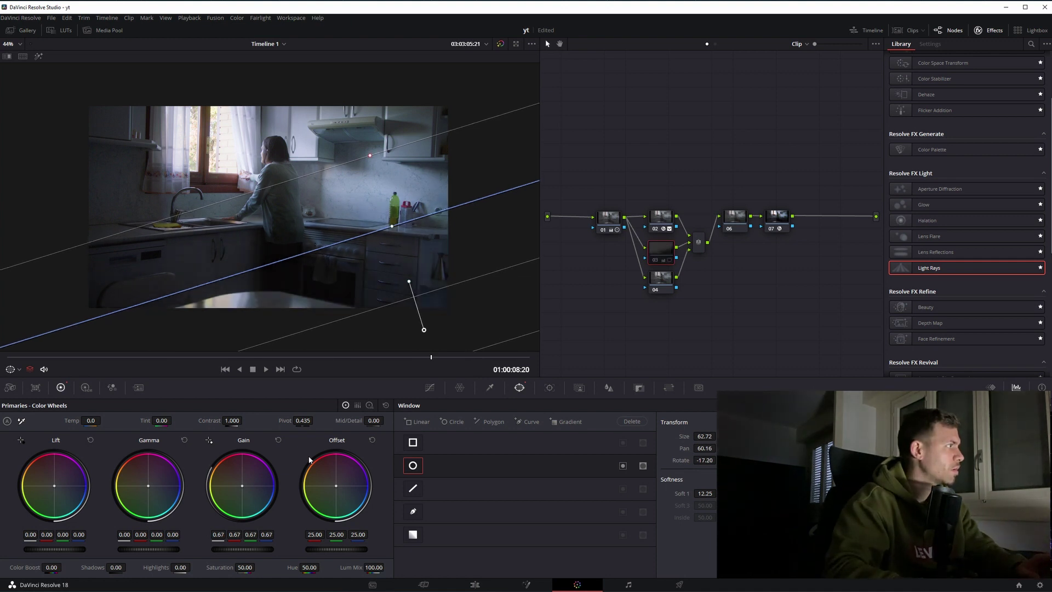
left_click(445, 383)
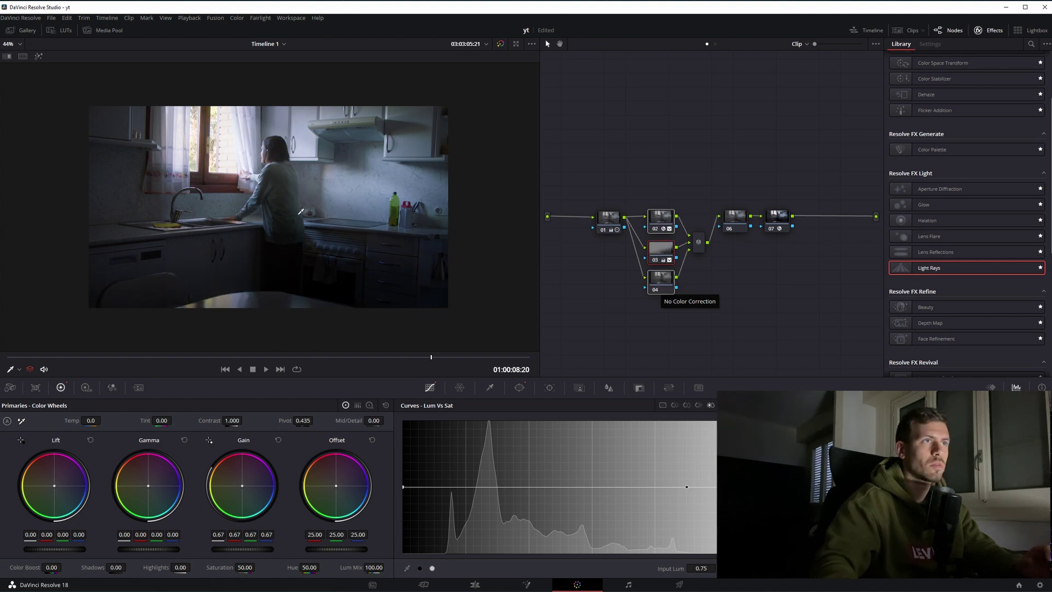
- Add a serial node 08 after node 07 and apply the Glow effect to it
scroll(301, 211, "up", 2)
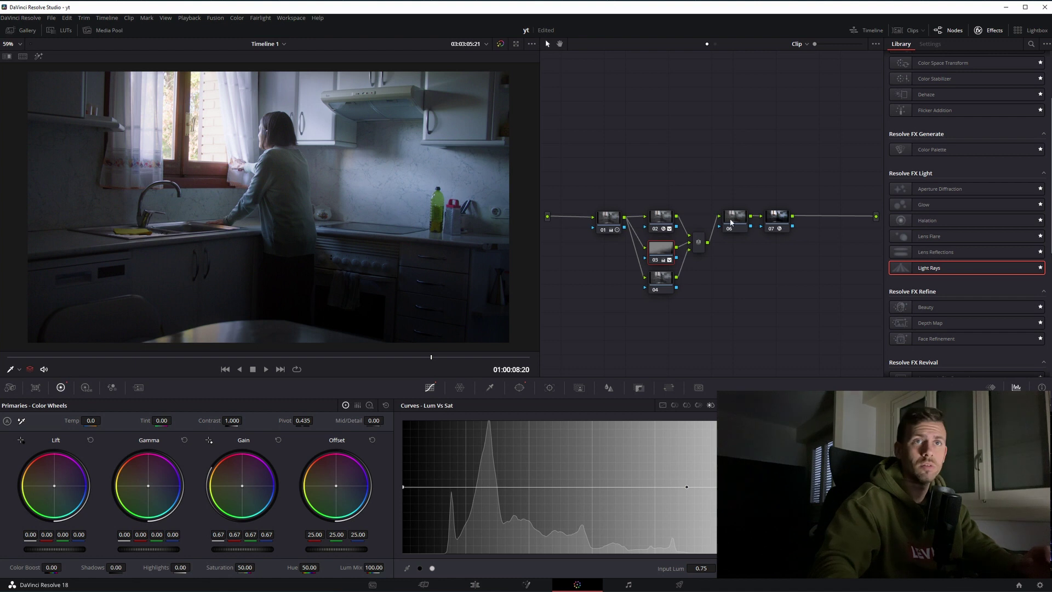
left_click(782, 222)
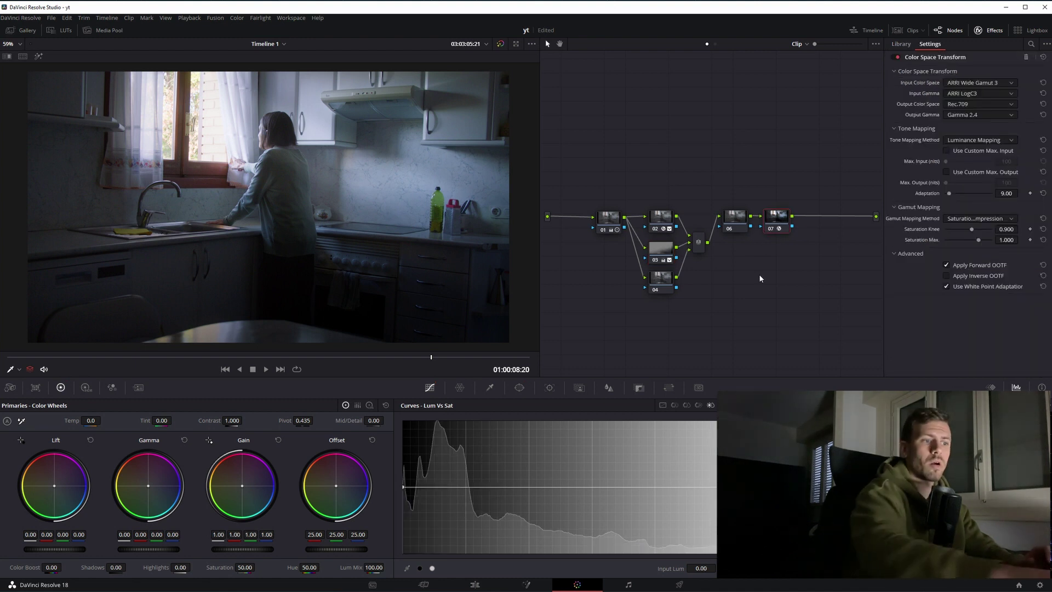
key("alt+s")
left_click_drag(932, 205, 818, 219)
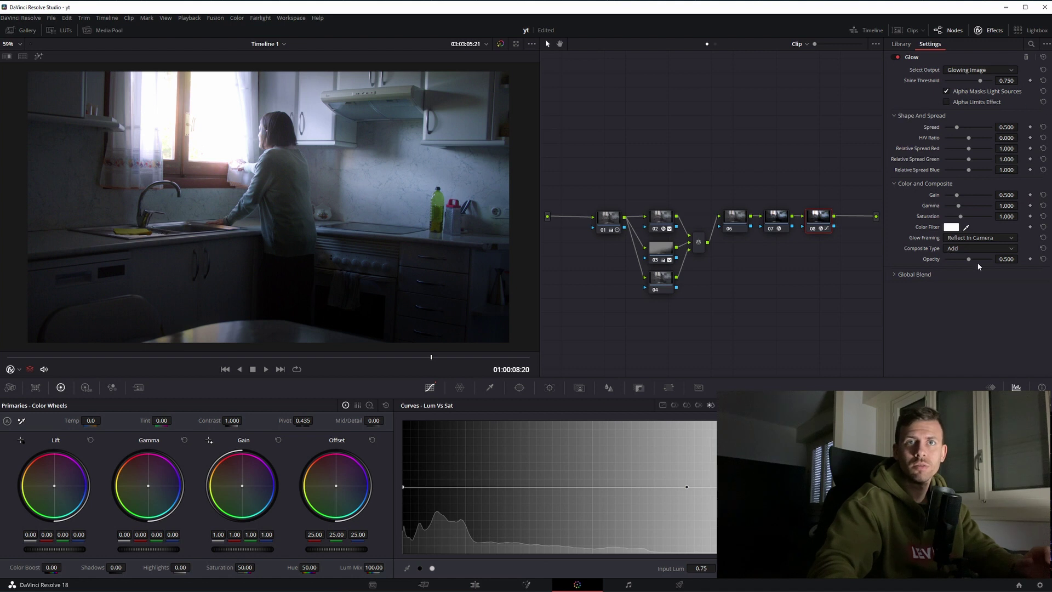
- Set Glow to Softlight with threshold 0.293, spread 0.440, gain 0.240, blend 0.712
left_click(989, 249)
left_click(980, 335)
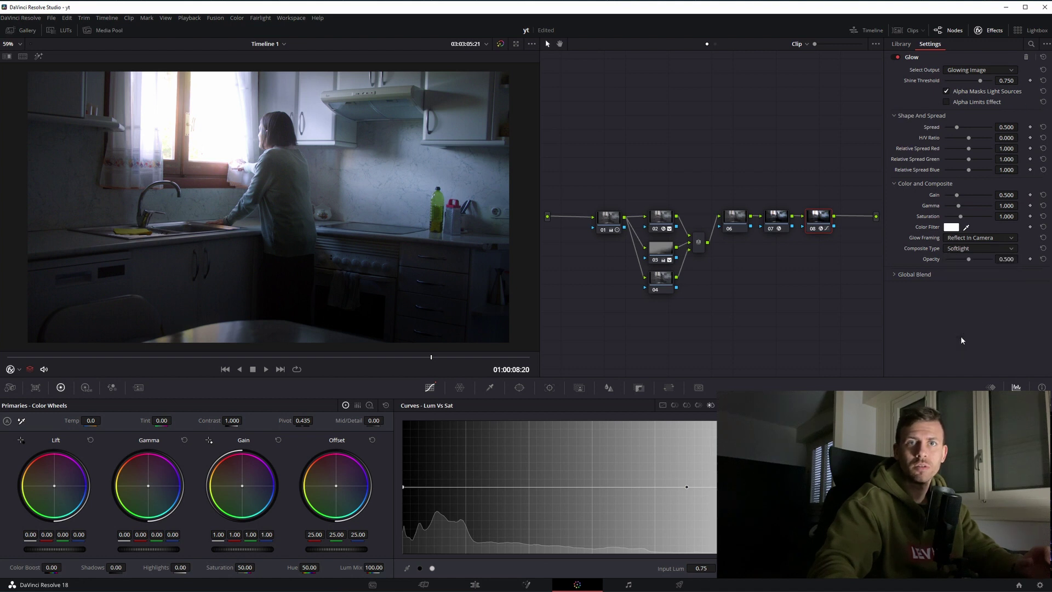
left_click_drag(1006, 80, 1020, 80)
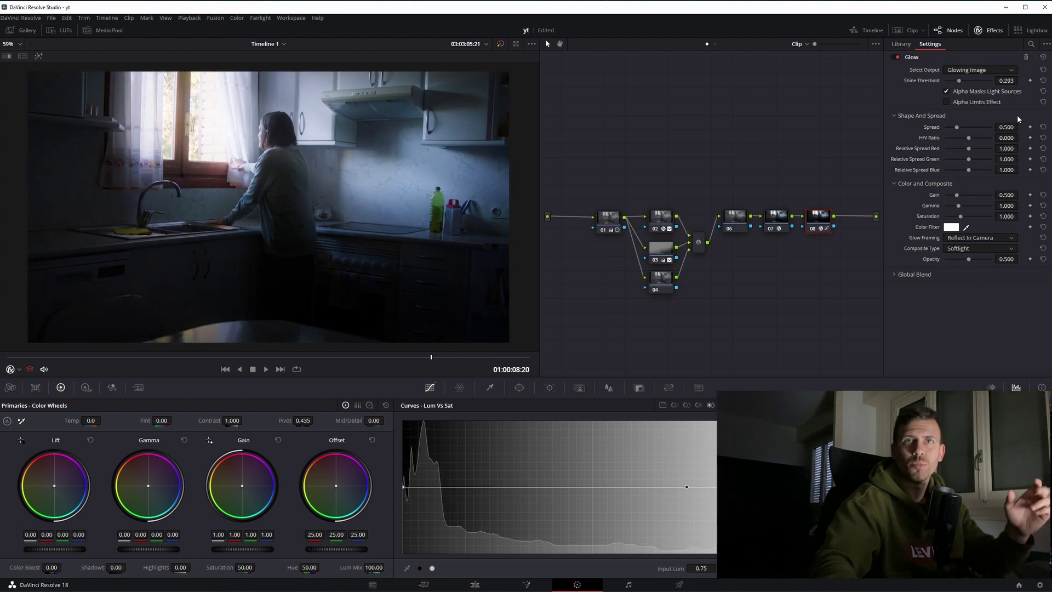
left_click_drag(1020, 127, 1020, 126)
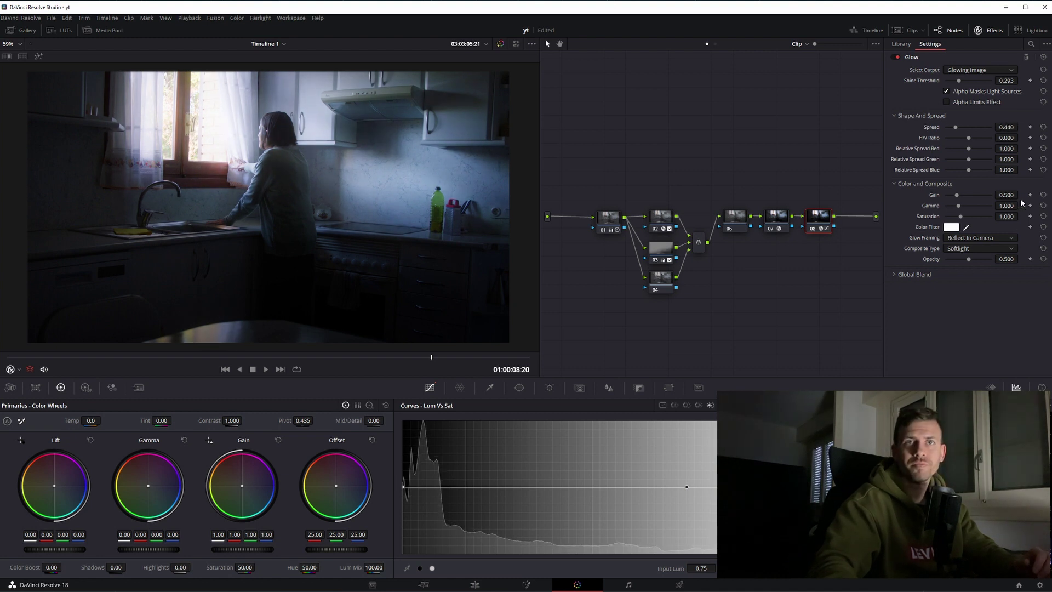
left_click_drag(1007, 194, 1020, 195)
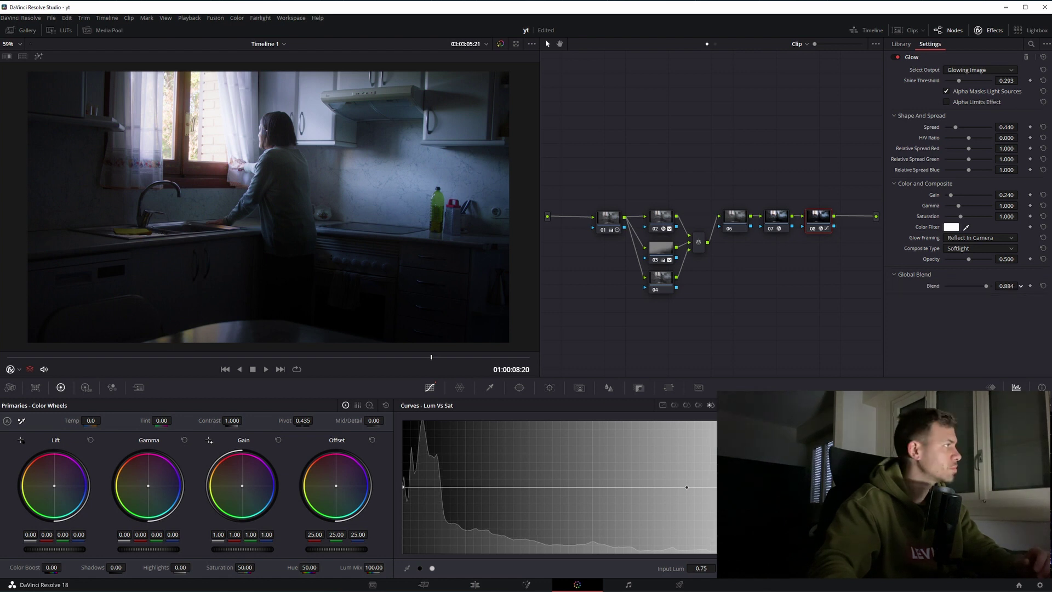
left_click_drag(1020, 285, 1006, 285)
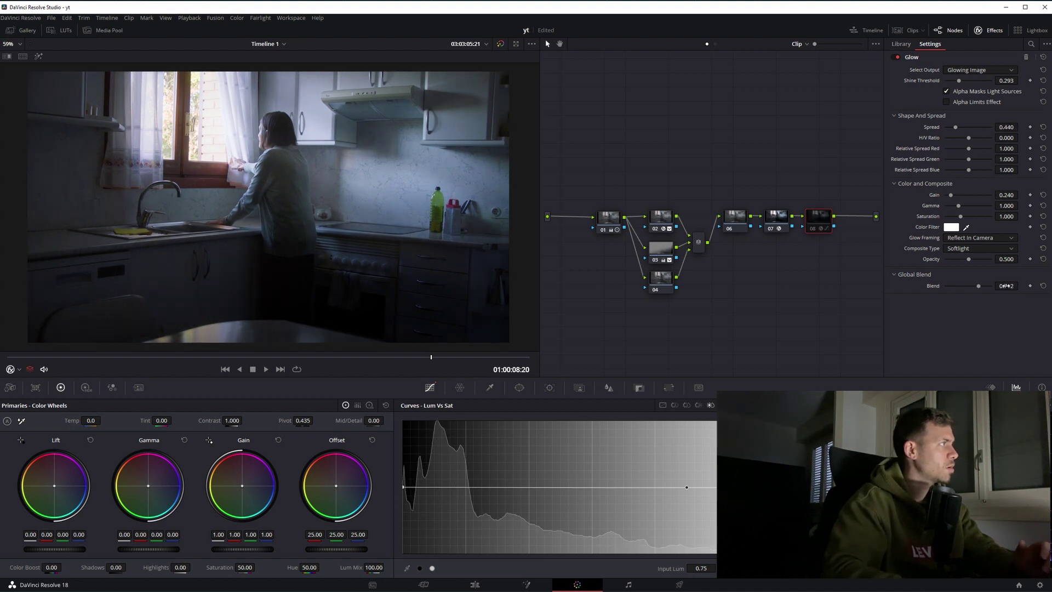
- Move Glow node 08 below node 04 and toggle it off to compare
left_click_drag(817, 217, 654, 309)
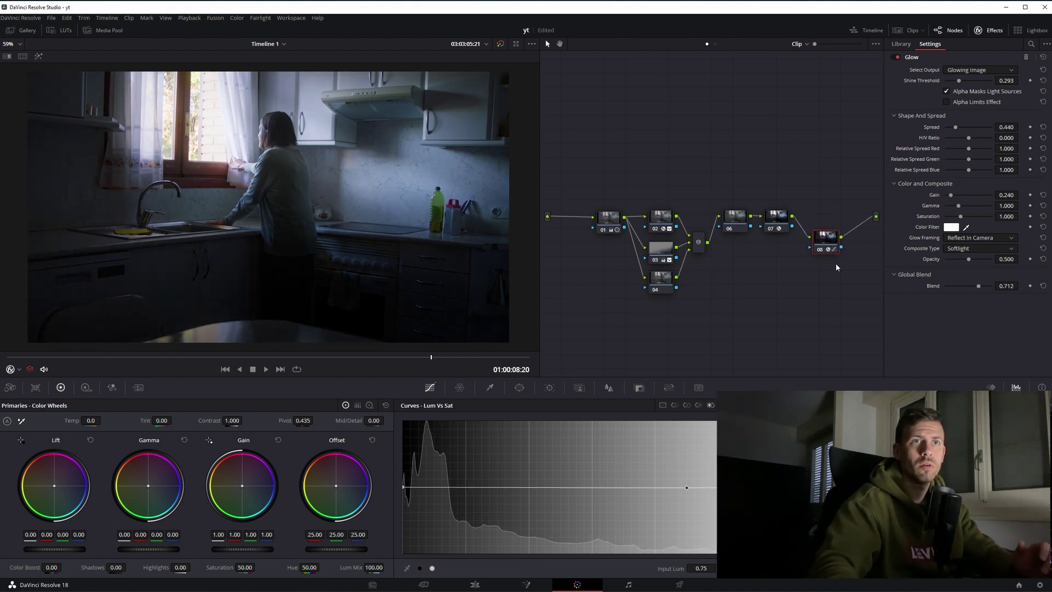
left_click_drag(664, 150, 639, 376)
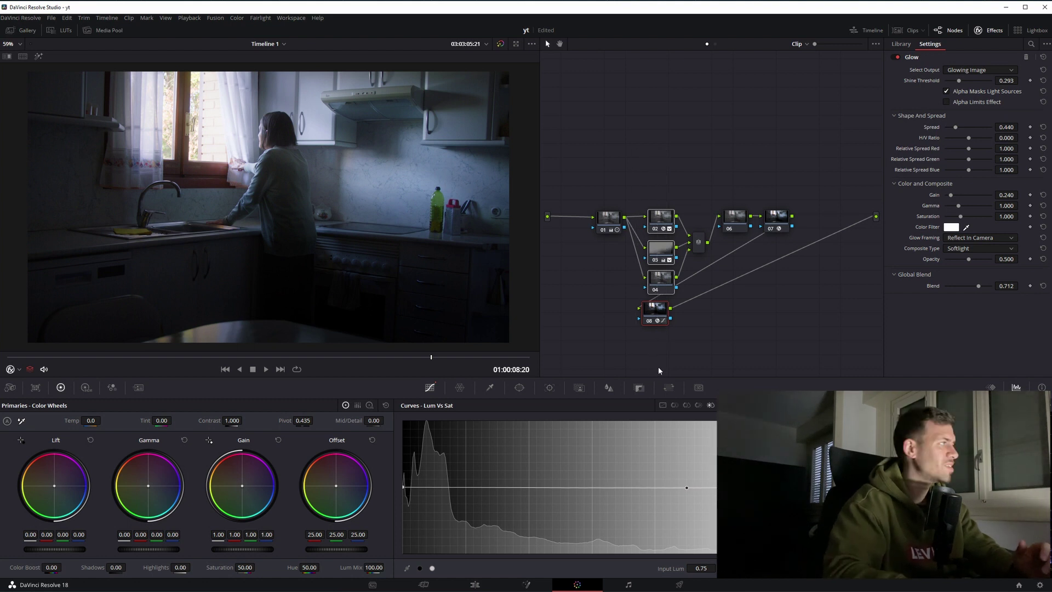
key("ctrl+d")
key("ctrl+d")
key("ctrl+d")
key("ctrl+d")
key("ctrl+d")
key("ctrl+d")
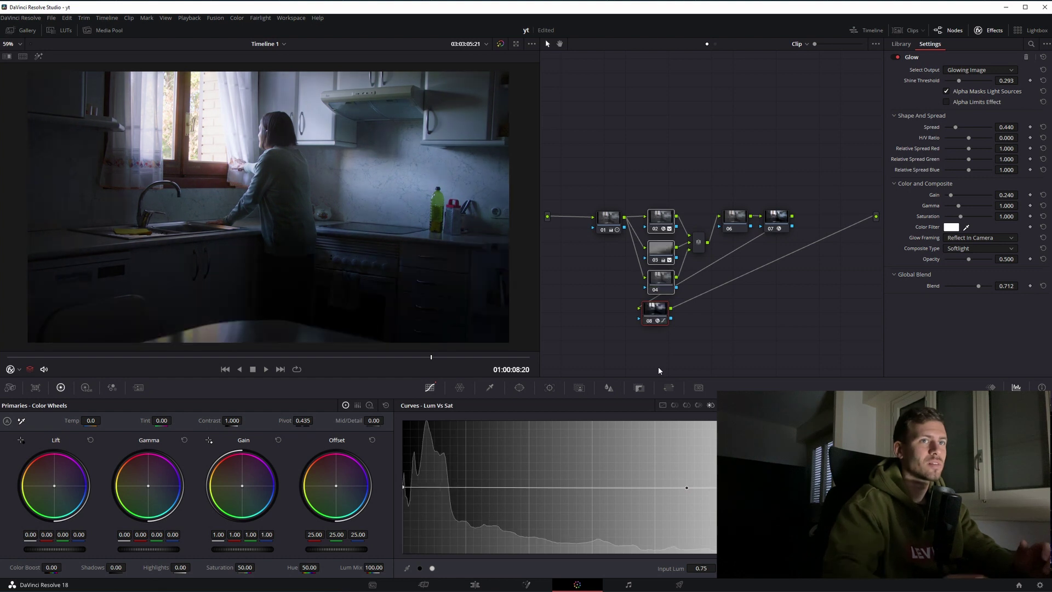
- Select nodes 01–04 and 08 and toggle them off and on with Ctrl+D to compare
left_click_drag(594, 164, 699, 341)
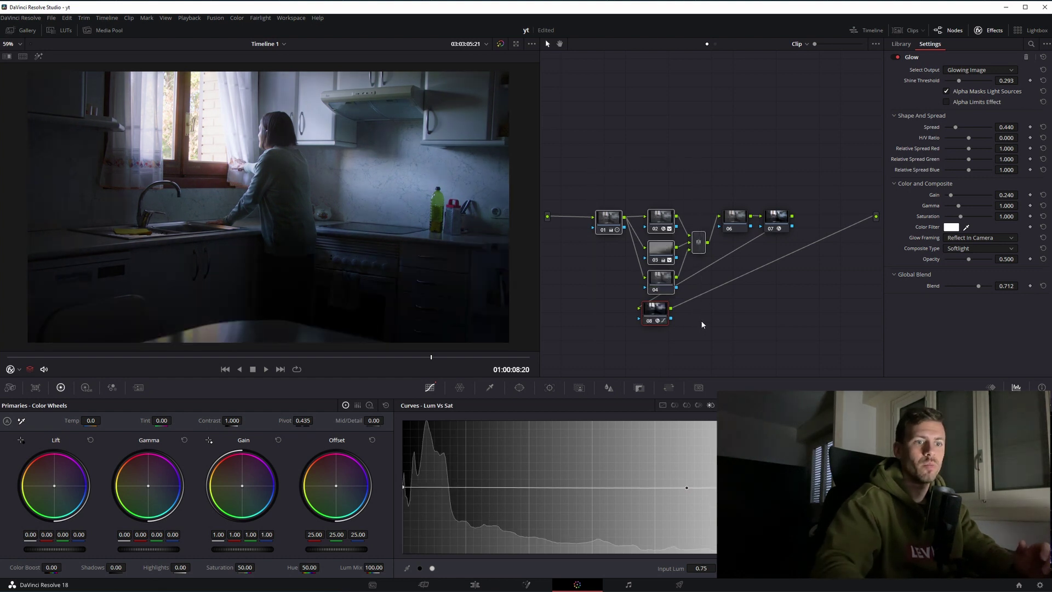
key("ctrl+d")
key("ctrl+d")
key("ctrl+d")
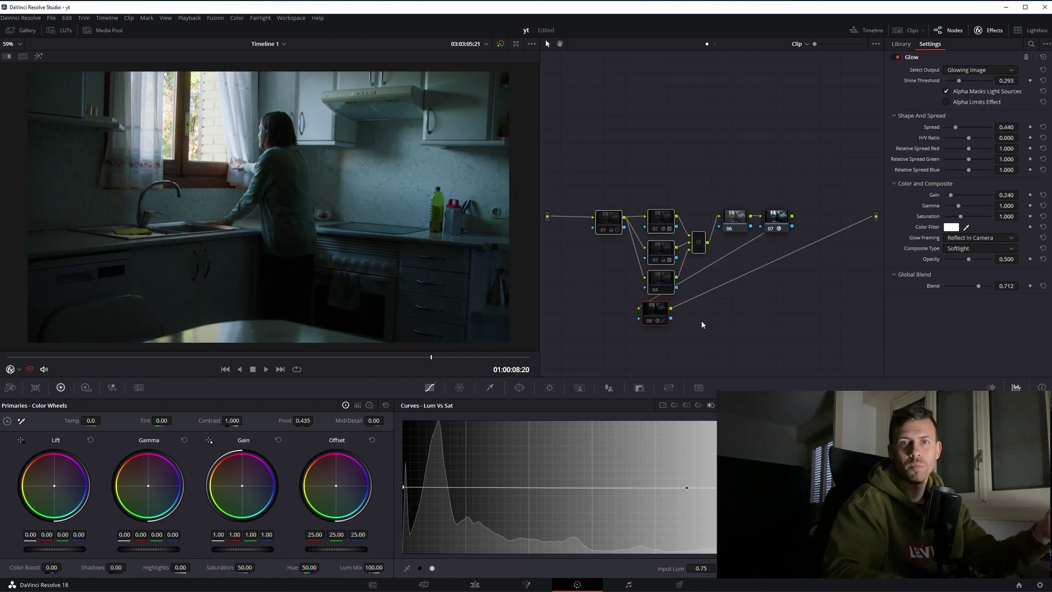
key("ctrl+d")
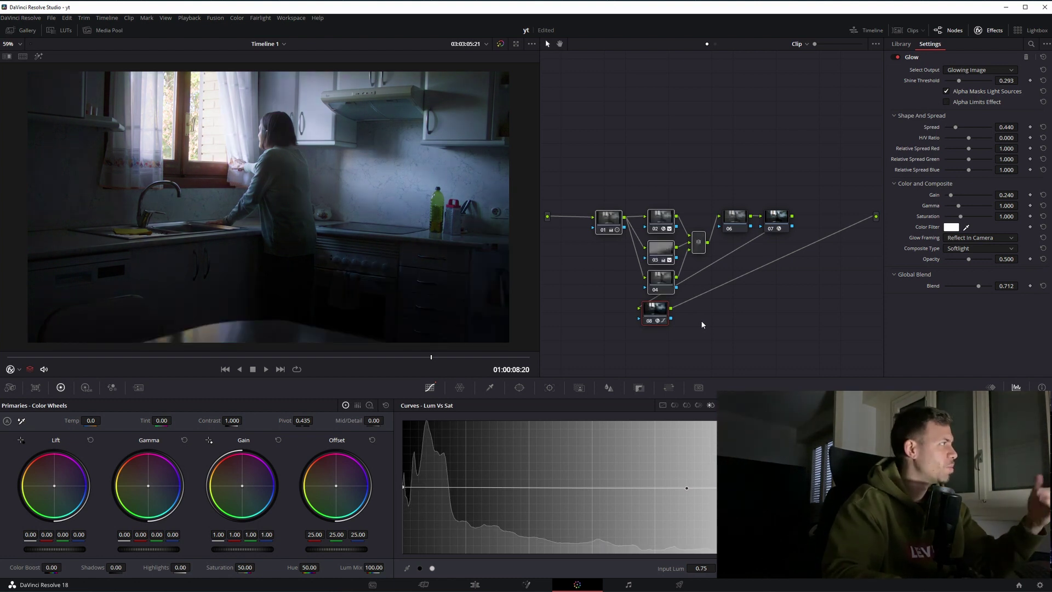
key("ctrl+d")
key("ctrl+d")
key("ctrl+d")
key("ctrl+d")
key("ctrl+d")
key("ctrl+d")
- Place Glow node 08 between node 07 and the output, then preview another frame
left_click_drag(657, 314, 832, 226)
left_click_drag(425, 361, 502, 355)
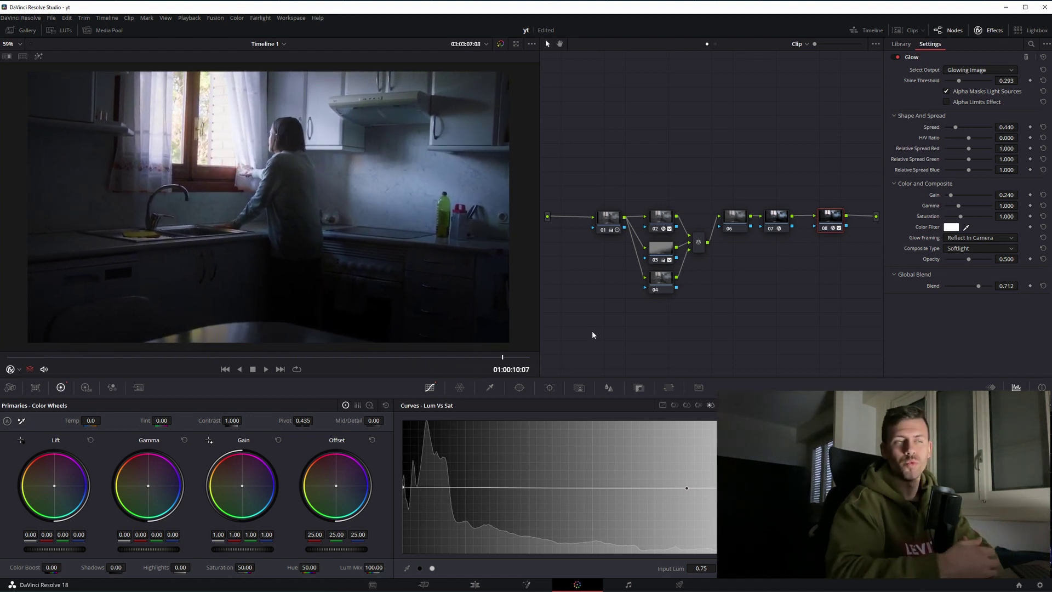